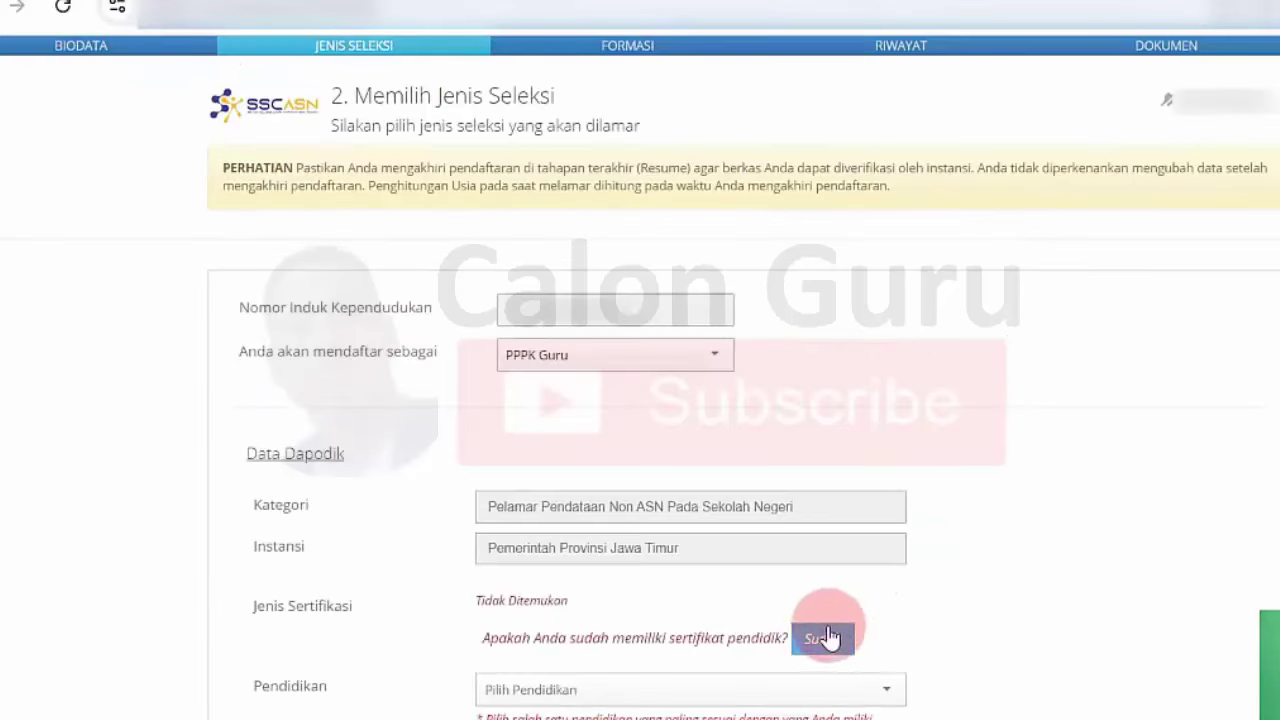
Reload the selection-type form, register as PPPK Guru, and confirm already holding an educator certificate to open the certificate correction site.
{"action": "left_click", "coordinate": [62, 8]}
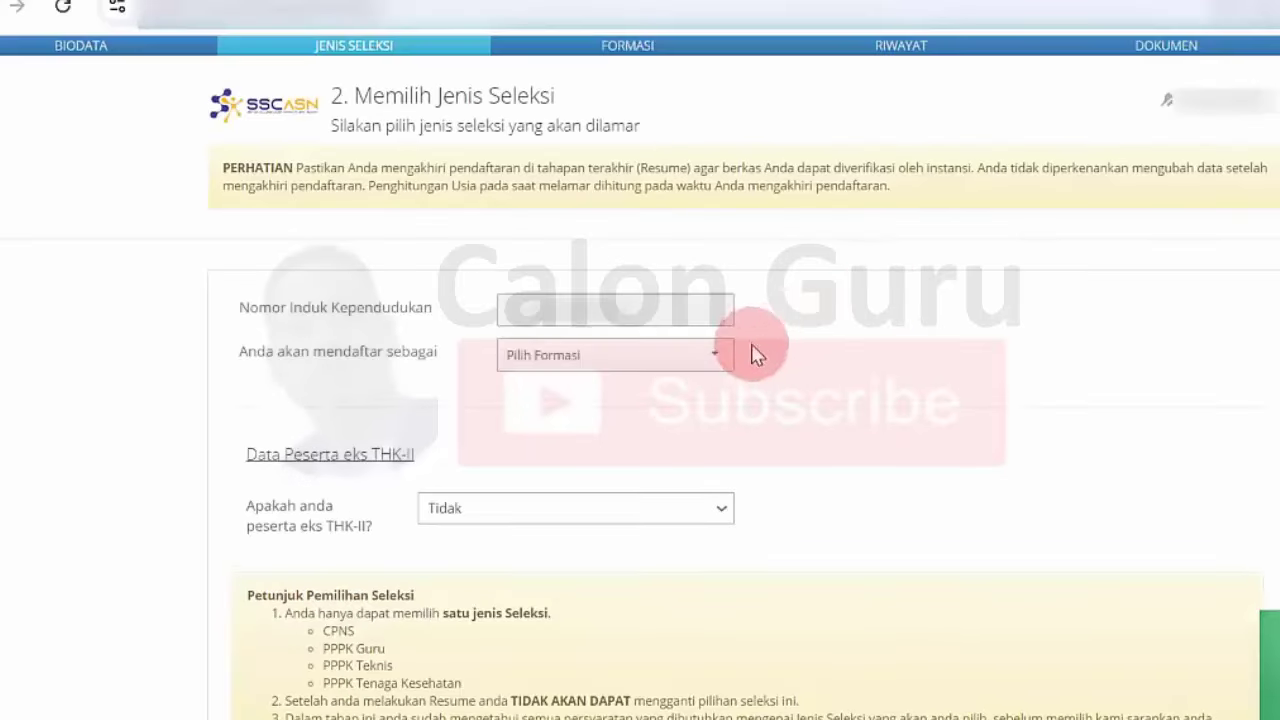
{"action": "left_click", "coordinate": [694, 350]}
{"action": "left_click", "coordinate": [592, 386]}
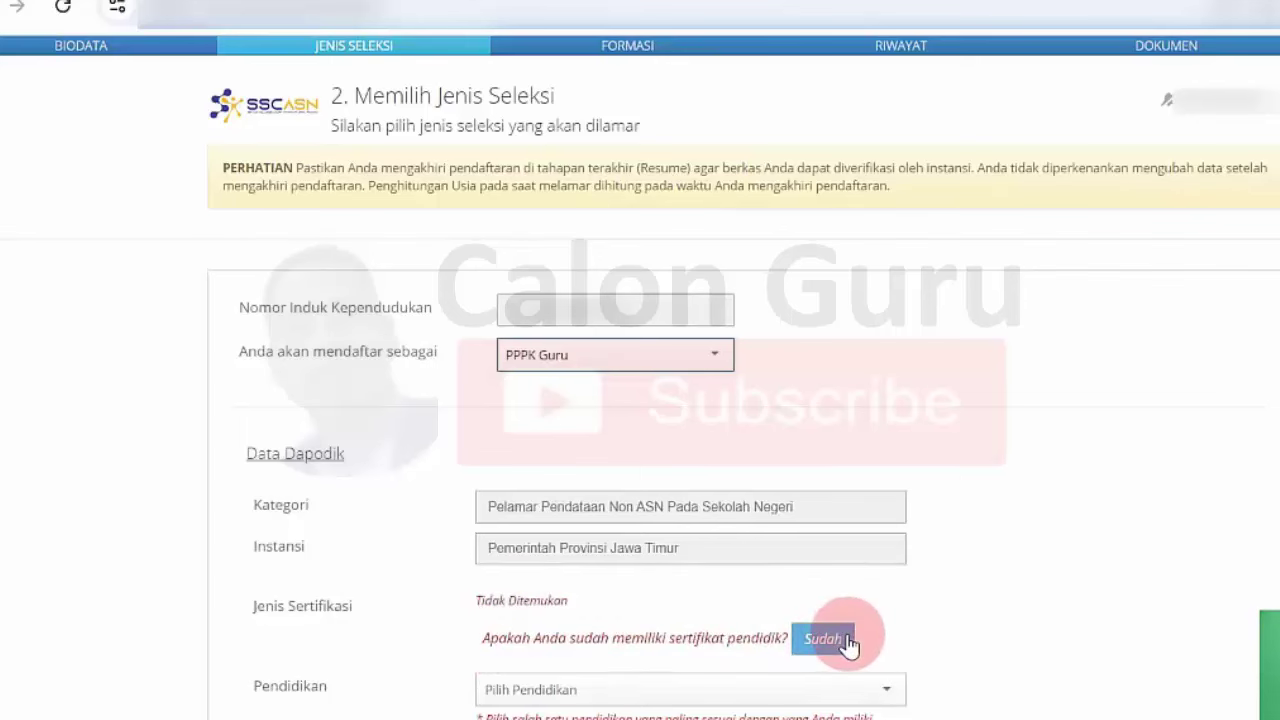
{"action": "left_click", "coordinate": [826, 638]}
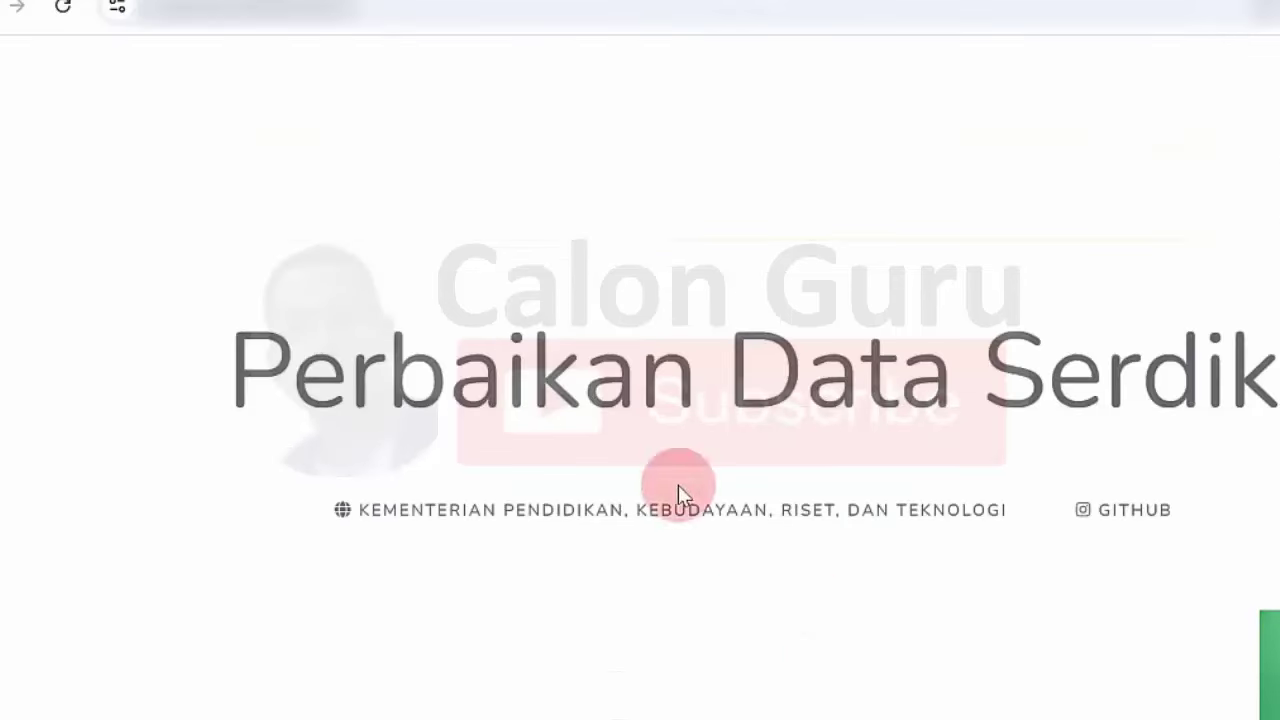
{"action": "left_click_drag", "start_coordinate": [230, 365], "coordinate": [1140, 398]}
{"action": "left_click", "coordinate": [1140, 396]}
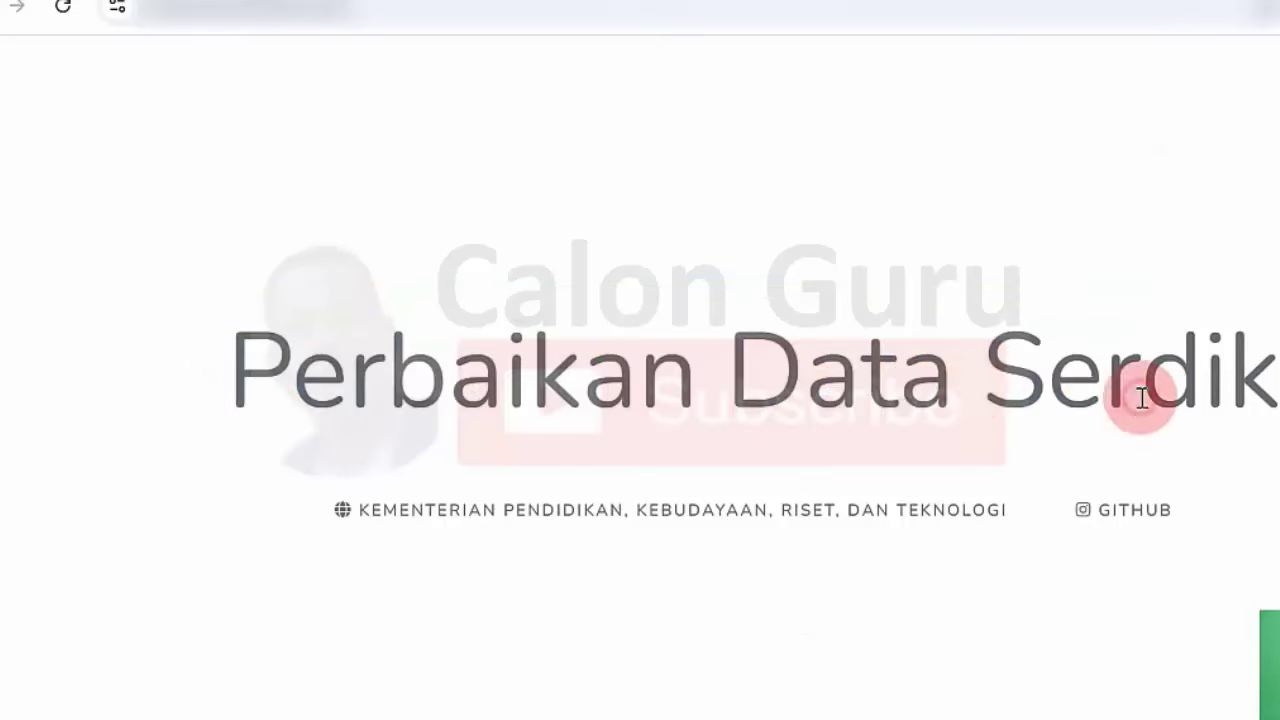
{"action": "left_click_drag", "start_coordinate": [700, 398], "coordinate": [862, 427]}
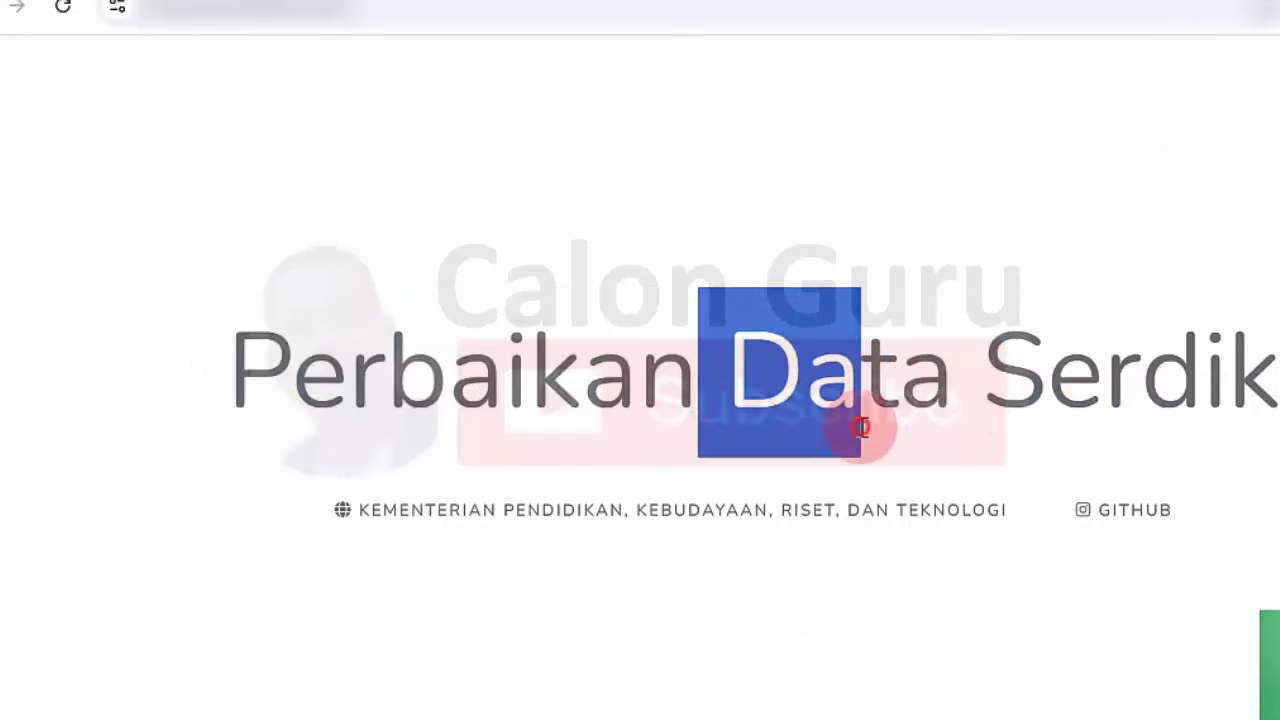
{"action": "left_click", "coordinate": [862, 427]}
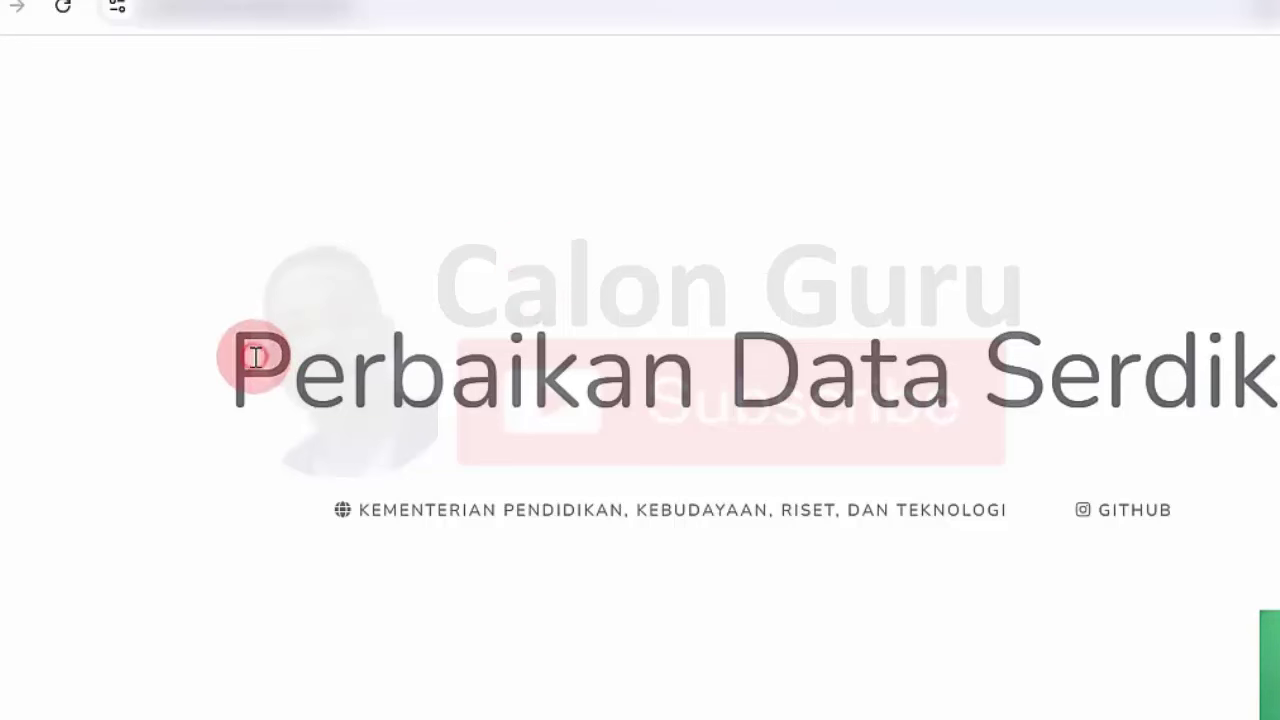
{"action": "left_click_drag", "start_coordinate": [243, 357], "coordinate": [1272, 368]}
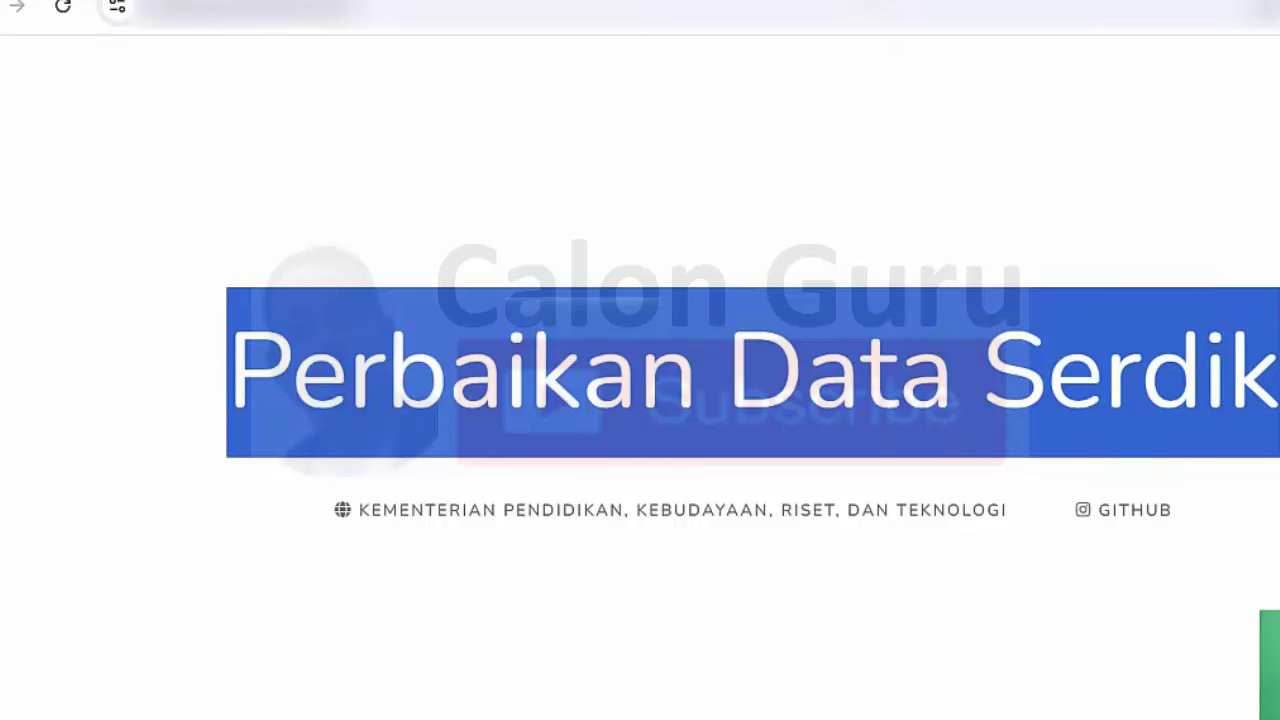
Switch to the P3K Perbaikan Serdik dashboard and reload it.
{"action": "left_click", "coordinate": [915, 2]}
{"action": "left_click", "coordinate": [929, 190]}
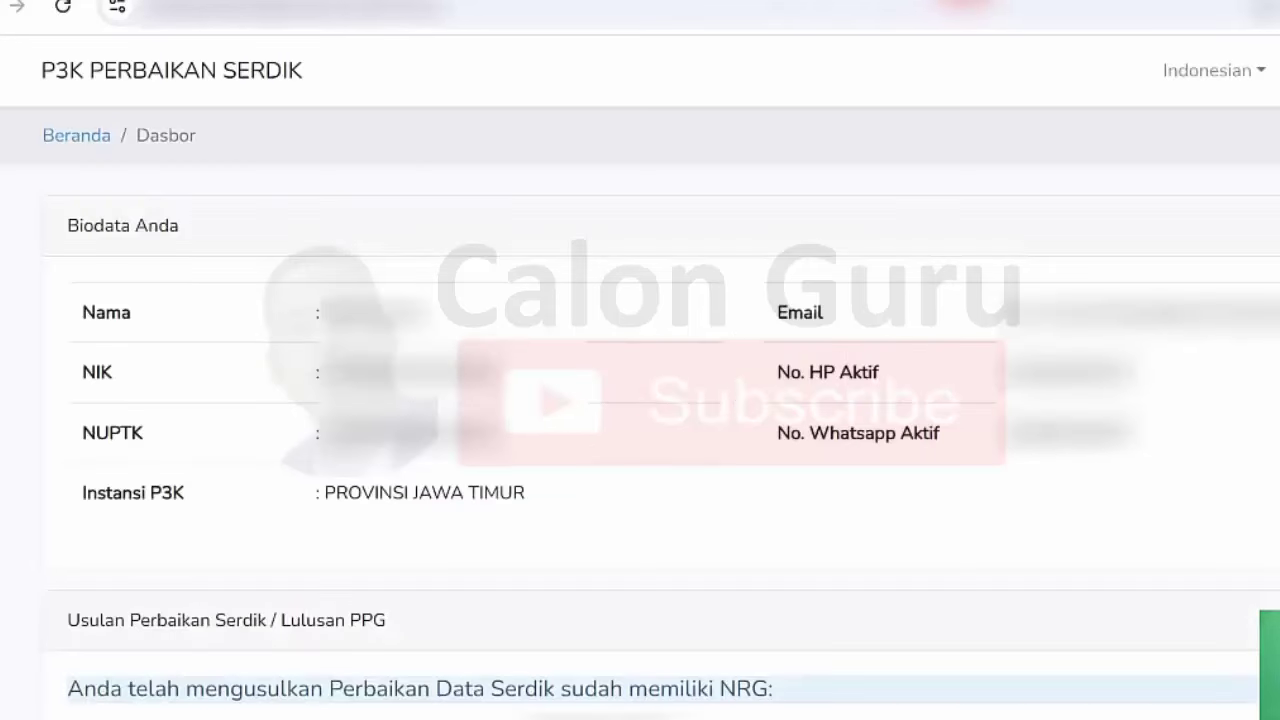
{"action": "left_click", "coordinate": [115, 75]}
{"action": "left_click", "coordinate": [63, 10]}
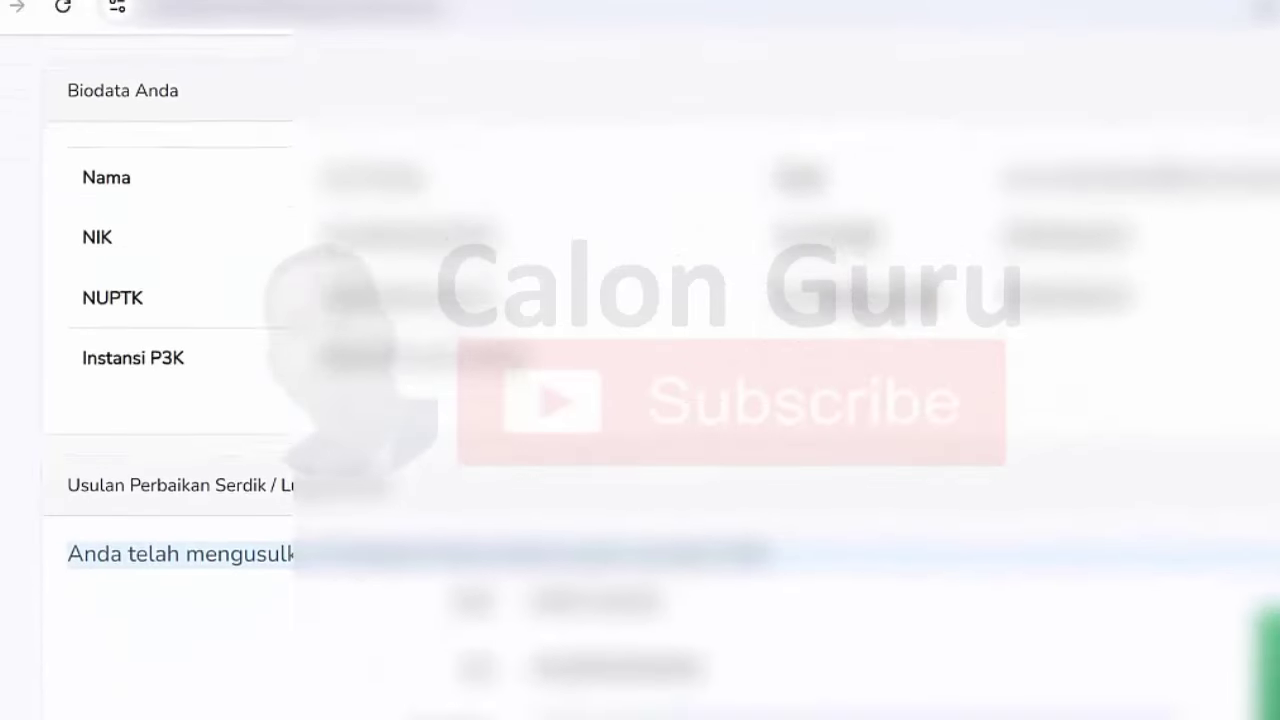
Review the submitted certificate correction's Status Usulan, its accompanying note, and the uploaded certificate file on the dashboard.
{"action": "scroll", "coordinate": [640, 400], "scroll_direction": "down", "scroll_amount": 12}
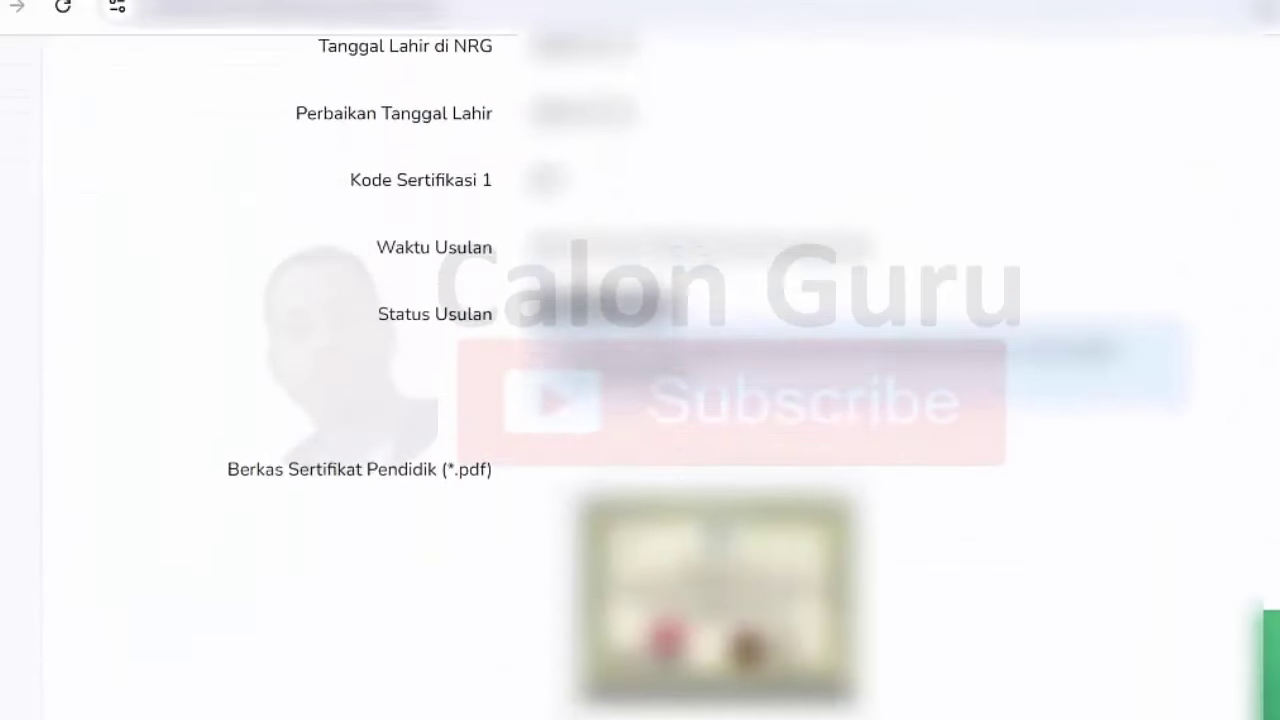
{"action": "scroll", "coordinate": [640, 400], "scroll_direction": "down", "scroll_amount": 2}
{"action": "left_click_drag", "start_coordinate": [534, 163], "coordinate": [697, 172]}
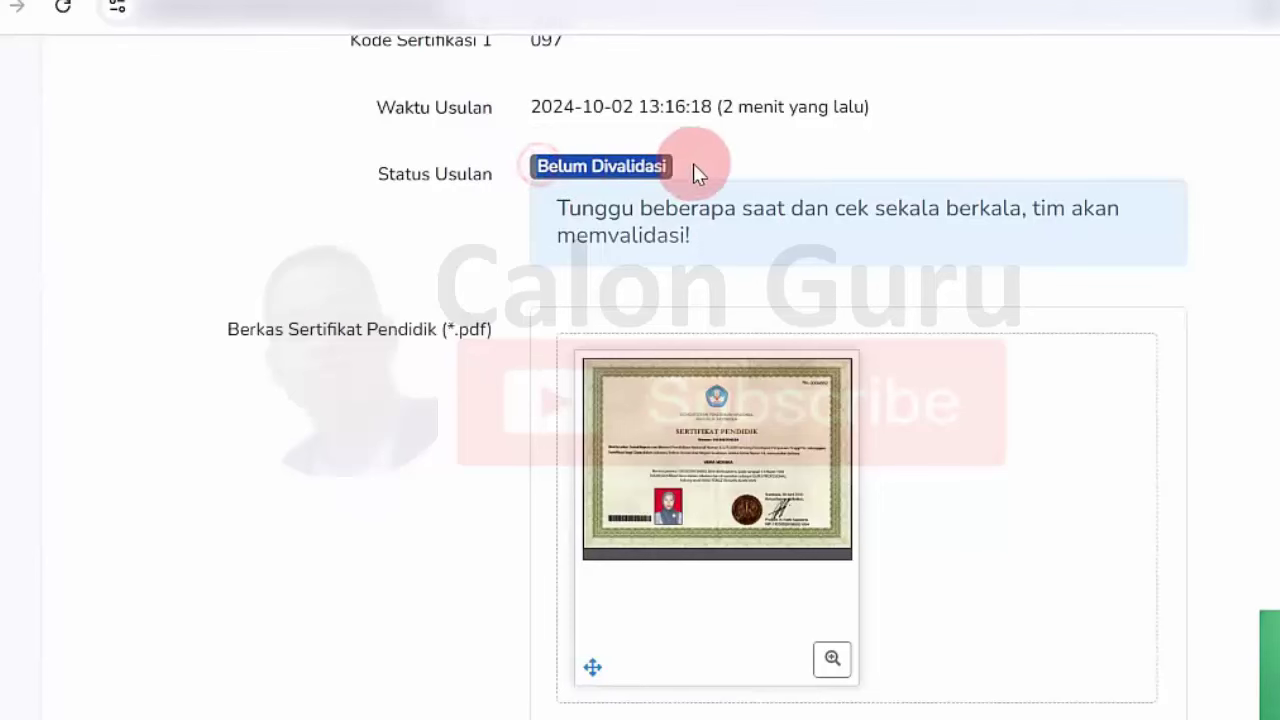
{"action": "left_click", "coordinate": [1230, 190]}
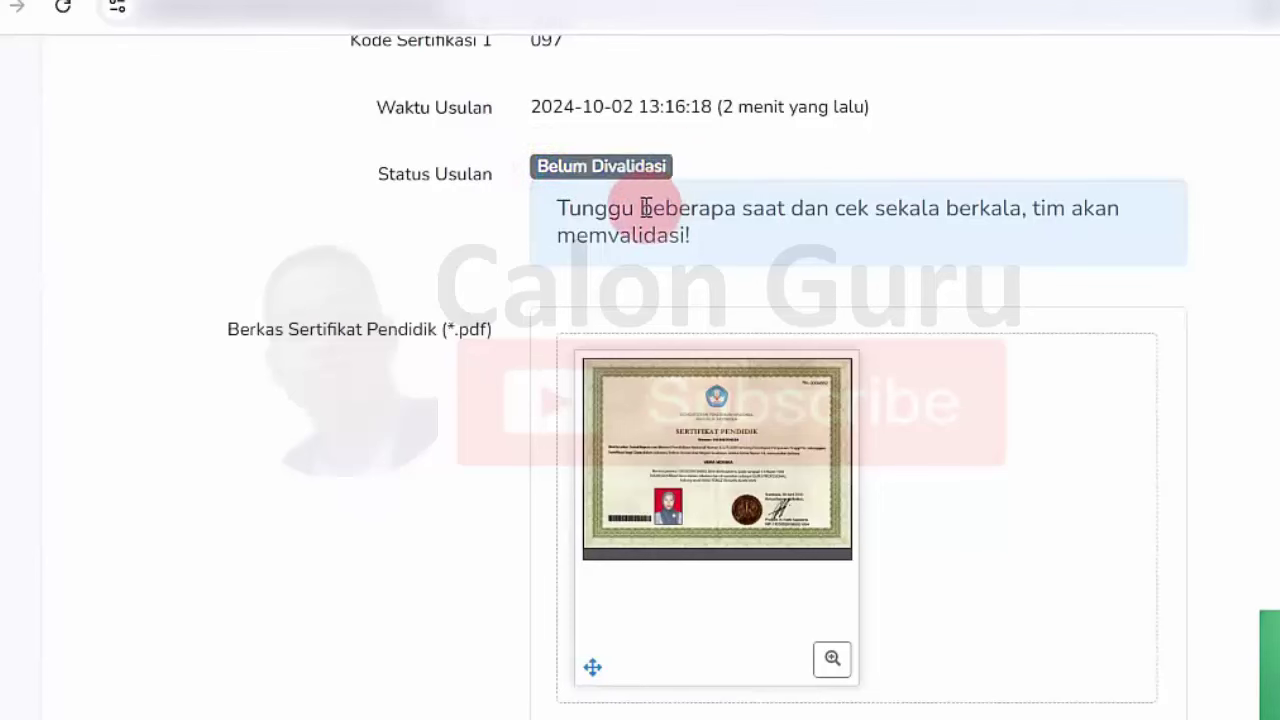
{"action": "left_click_drag", "start_coordinate": [566, 207], "coordinate": [1029, 211]}
{"action": "left_click", "coordinate": [557, 223]}
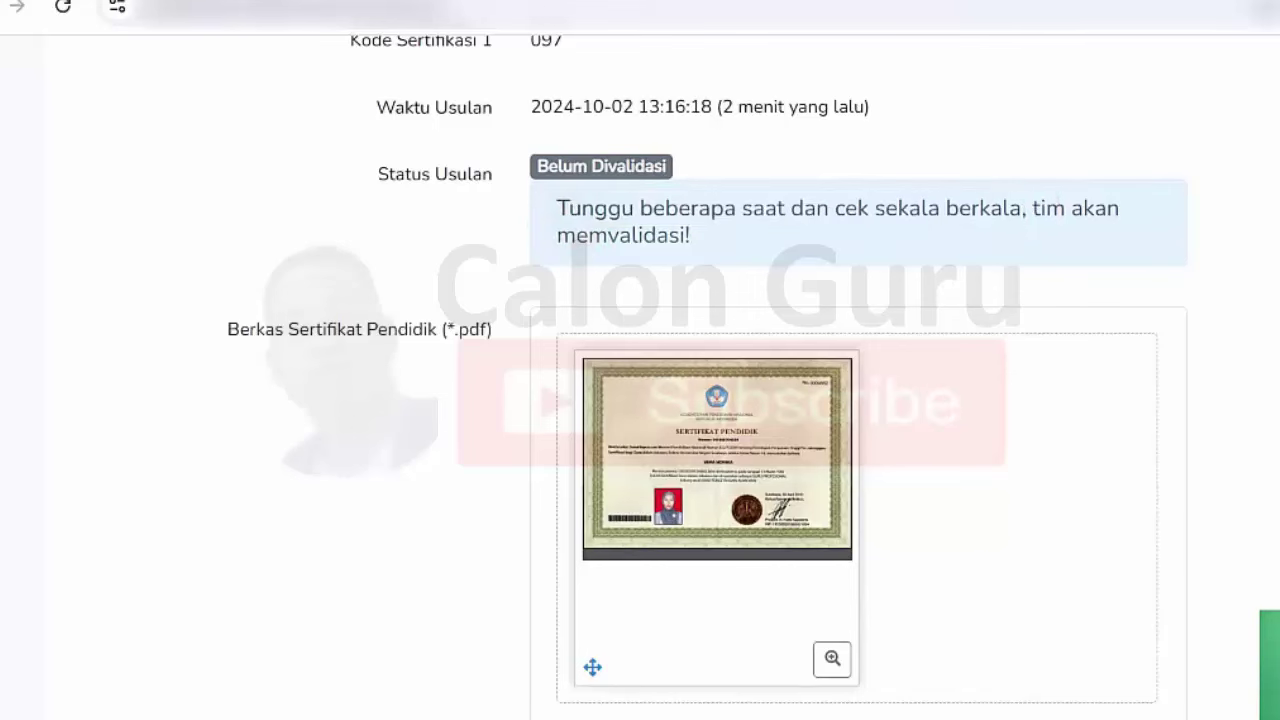
{"action": "scroll", "coordinate": [640, 400], "scroll_direction": "down", "scroll_amount": 5}
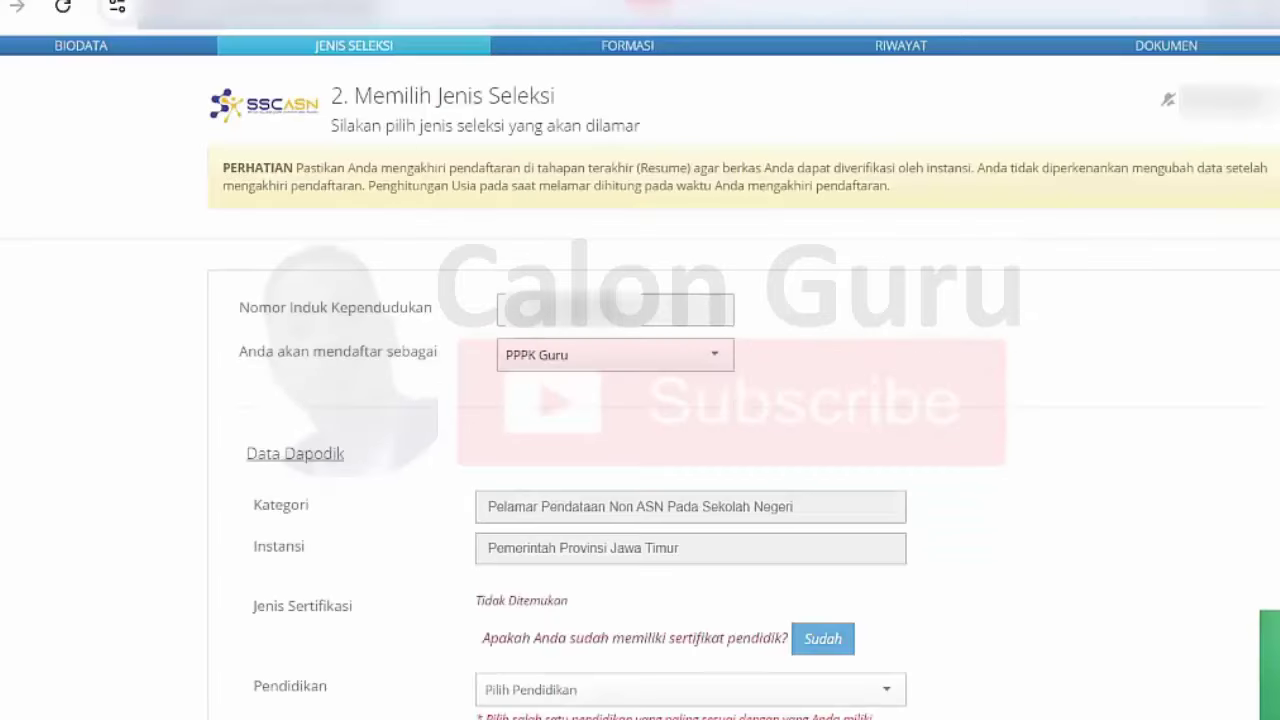
Reload the SSCASN selection form, register as PPPK Guru and set Pendidikan to S-1 PENDIDIKAN BIOLOGI.
{"action": "left_click", "coordinate": [62, 8]}
{"action": "left_click", "coordinate": [712, 357]}
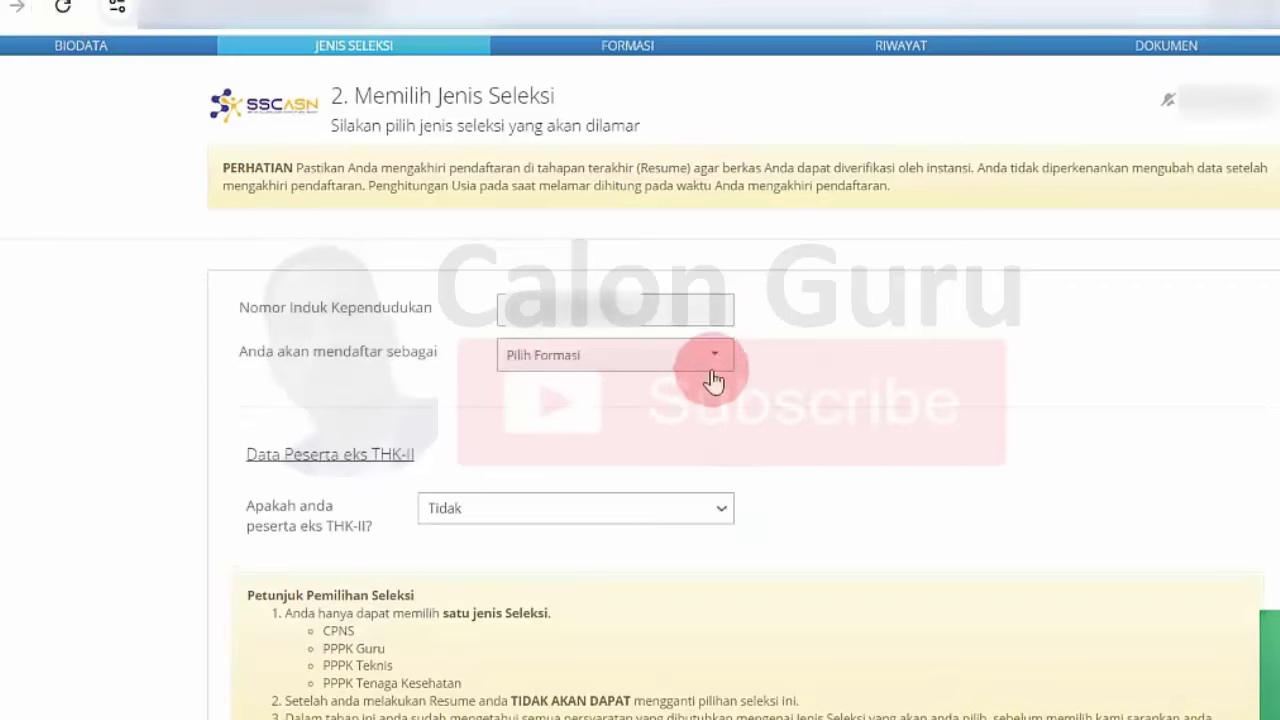
{"action": "left_click", "coordinate": [607, 388]}
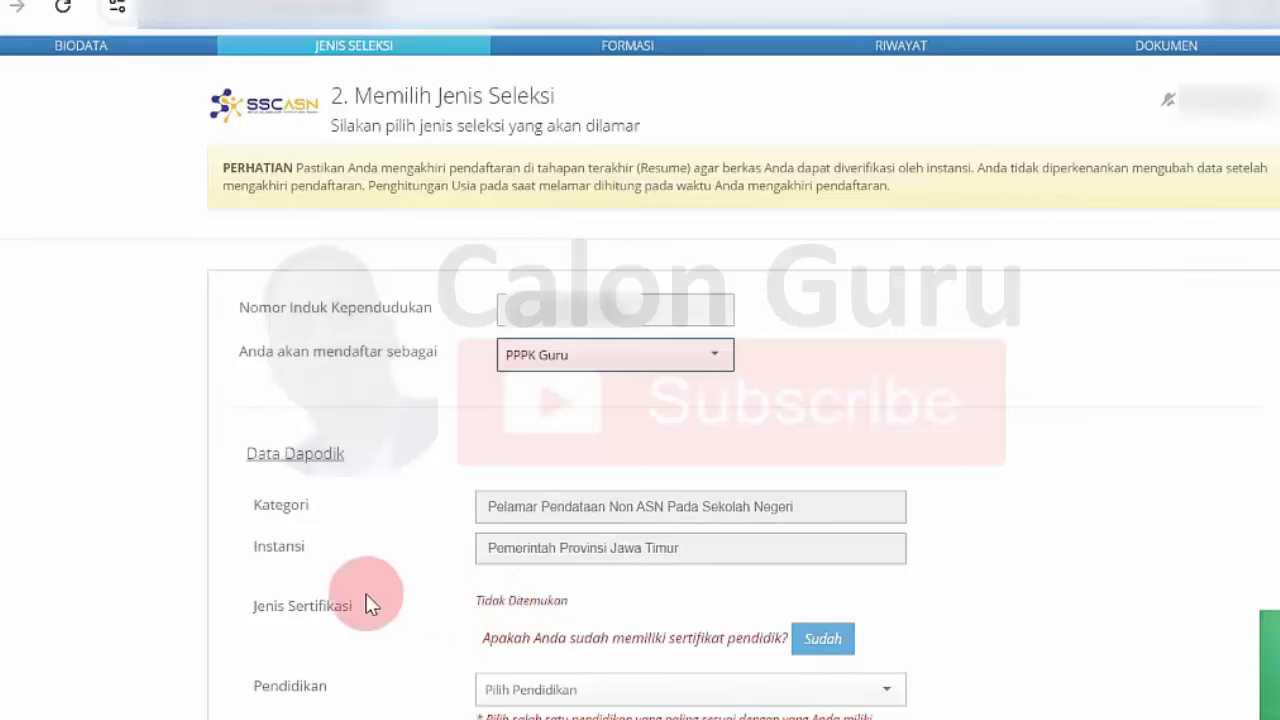
{"action": "left_click", "coordinate": [868, 695]}
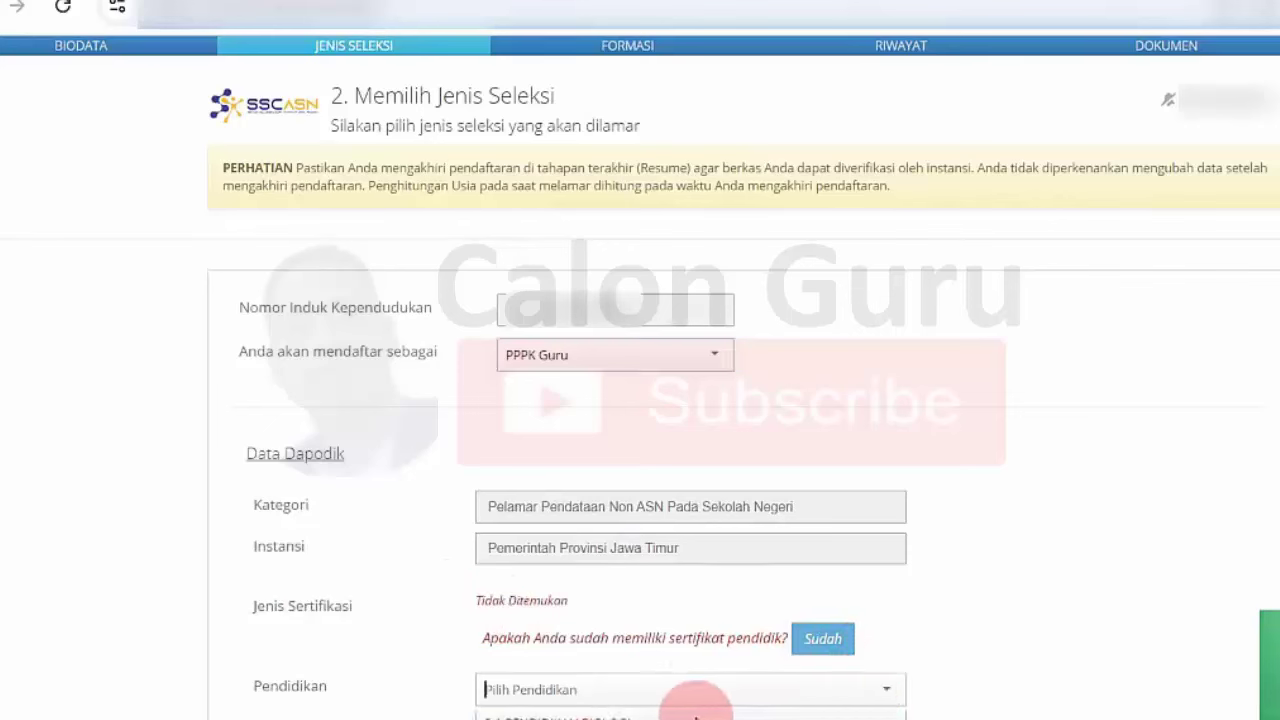
{"action": "left_click", "coordinate": [697, 714]}
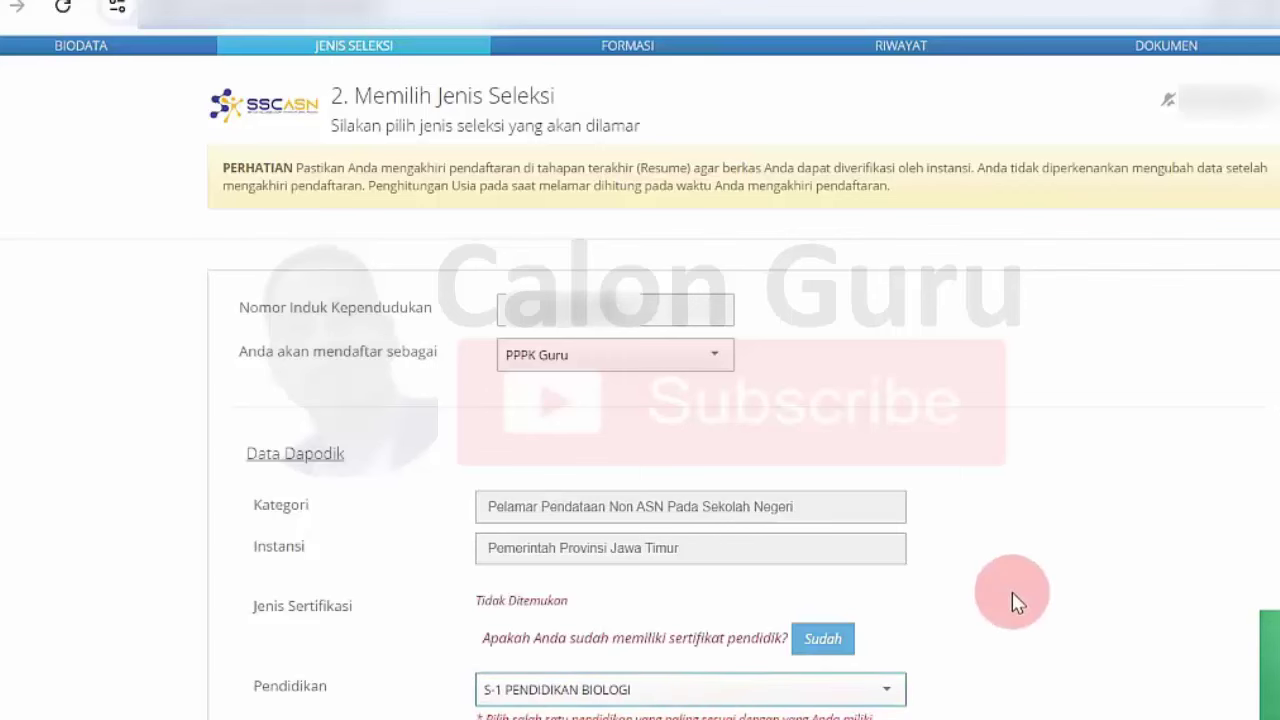
{"action": "left_click", "coordinate": [845, 640]}
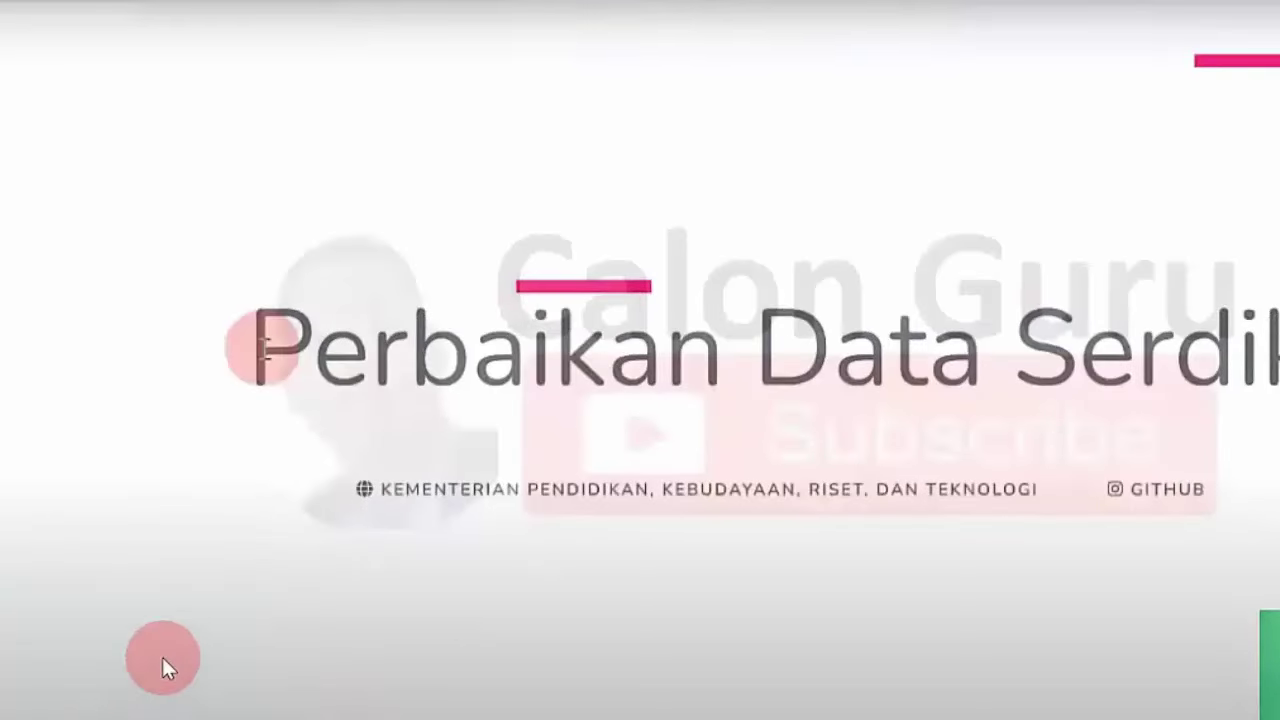
{"action": "triple_click", "coordinate": [363, 334]}
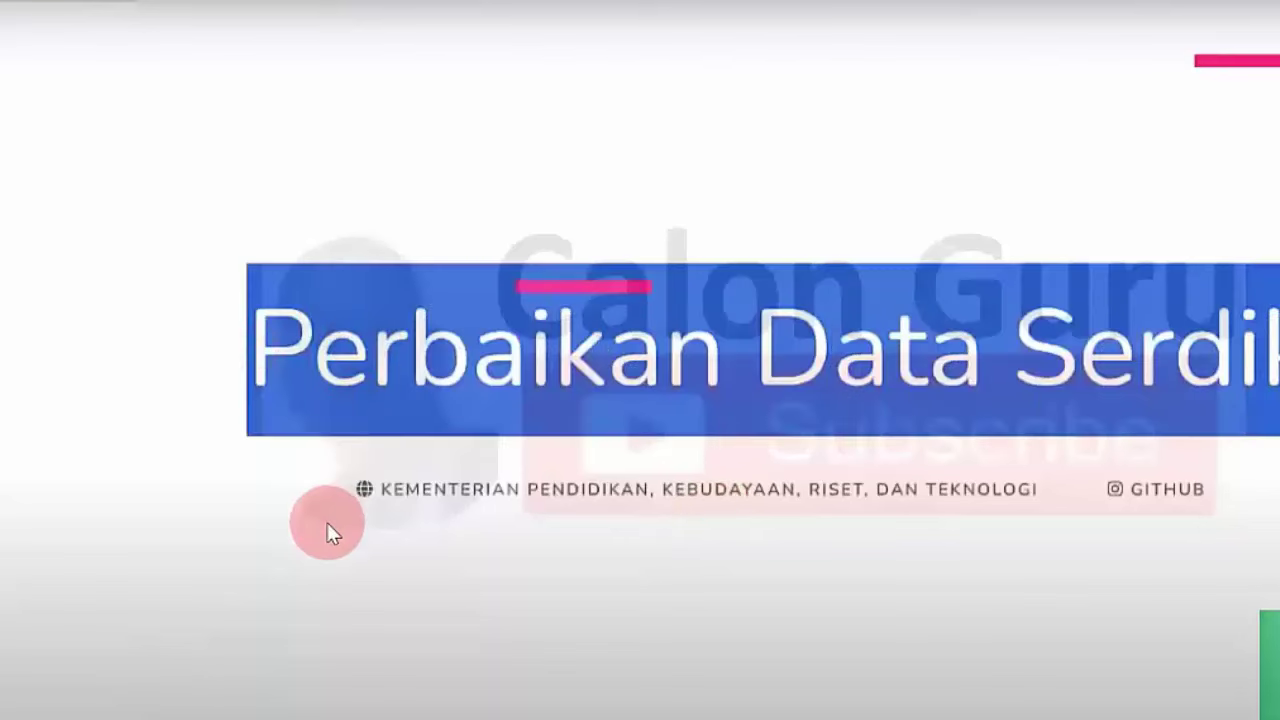
{"action": "left_click", "coordinate": [283, 655]}
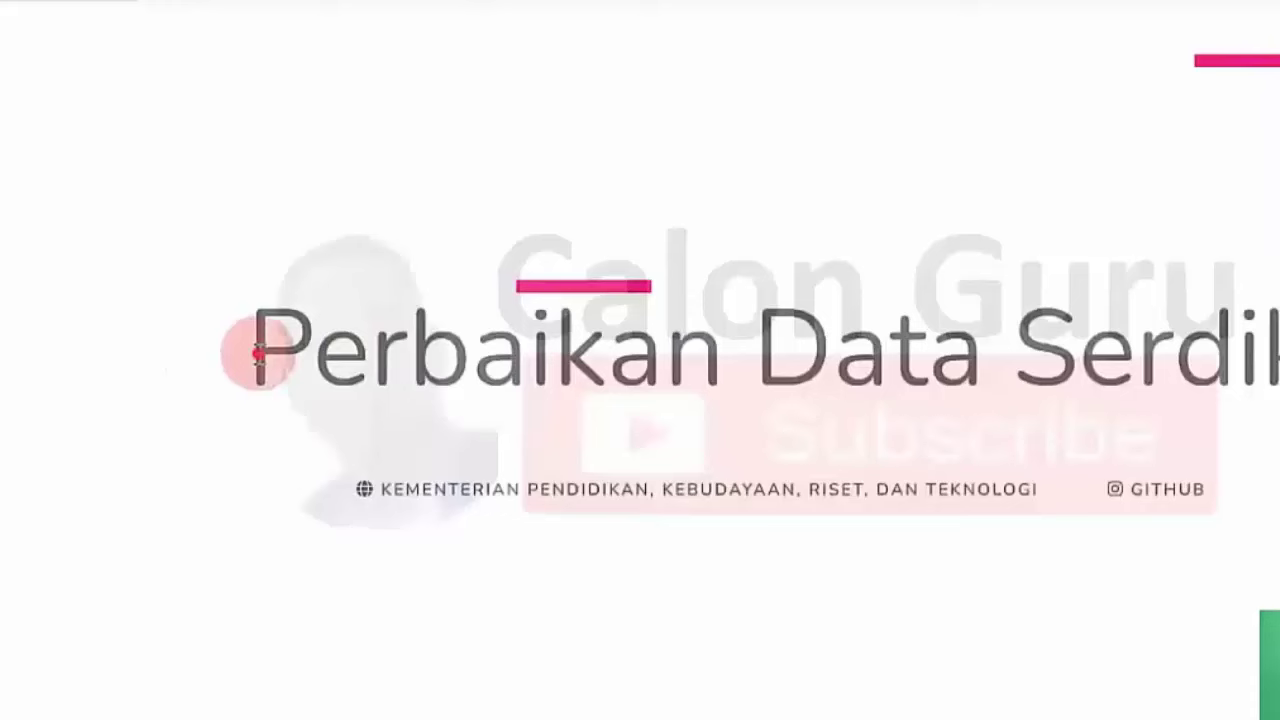
{"action": "left_click_drag", "start_coordinate": [258, 352], "coordinate": [1007, 543]}
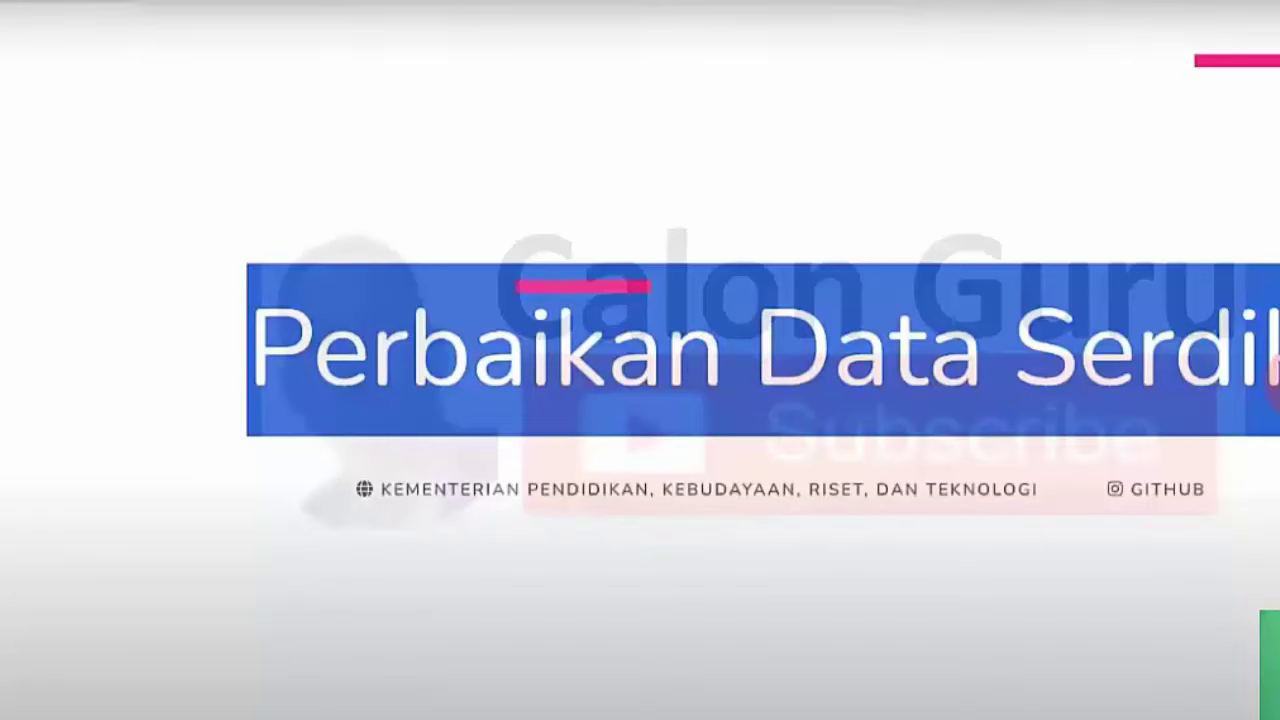
{"action": "left_click", "coordinate": [949, 531]}
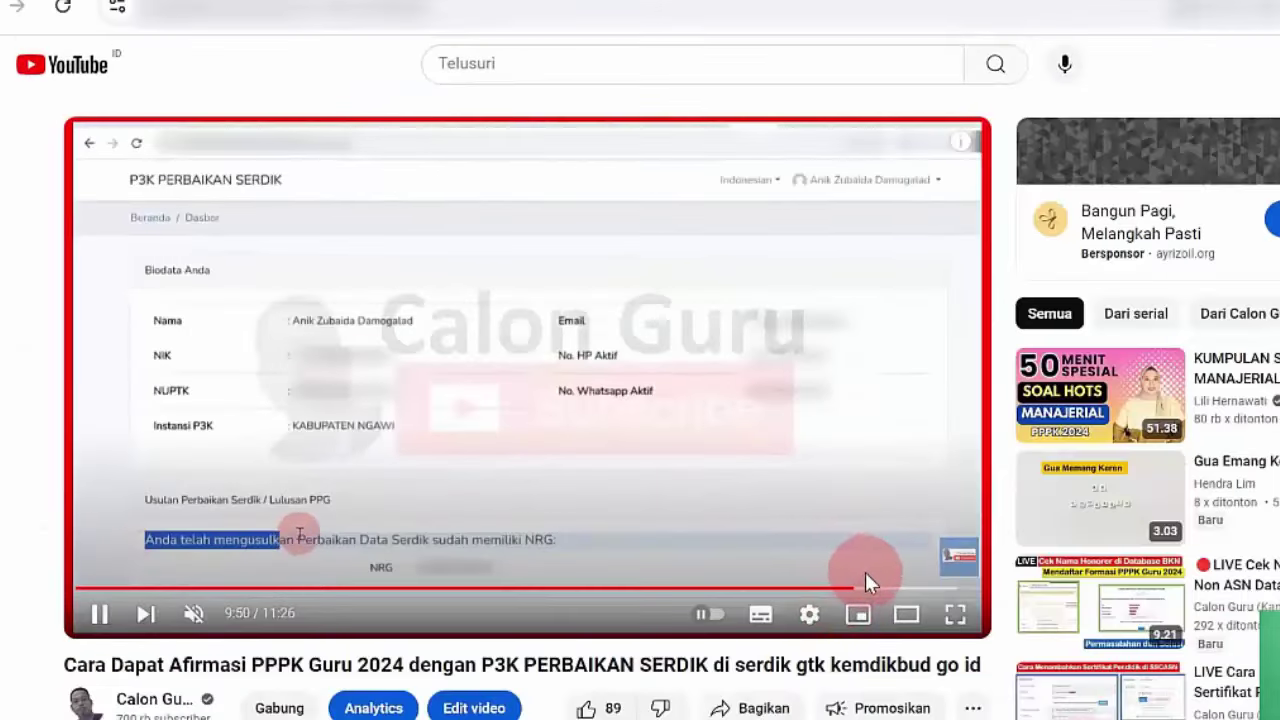
Skip the YouTube tutorial to the Status Usulan section, pause it at 10:08, and view it full screen.
{"action": "left_click", "coordinate": [875, 589]}
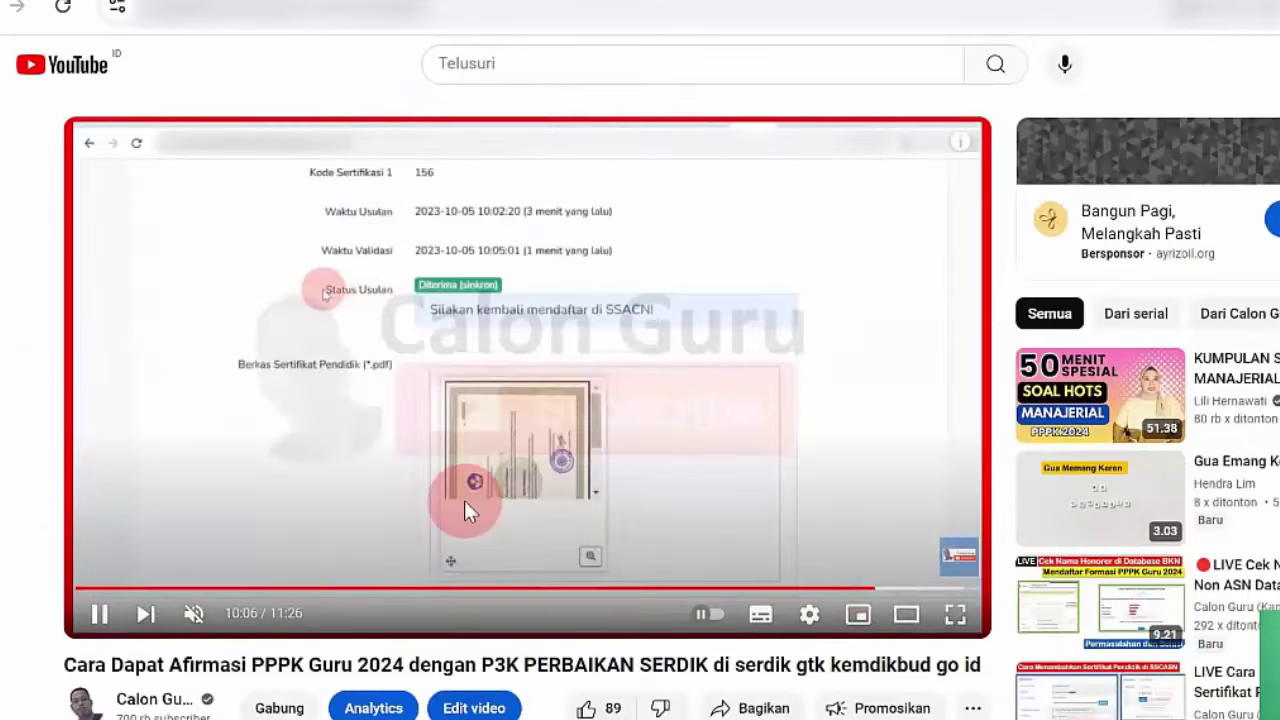
{"action": "left_click", "coordinate": [104, 616]}
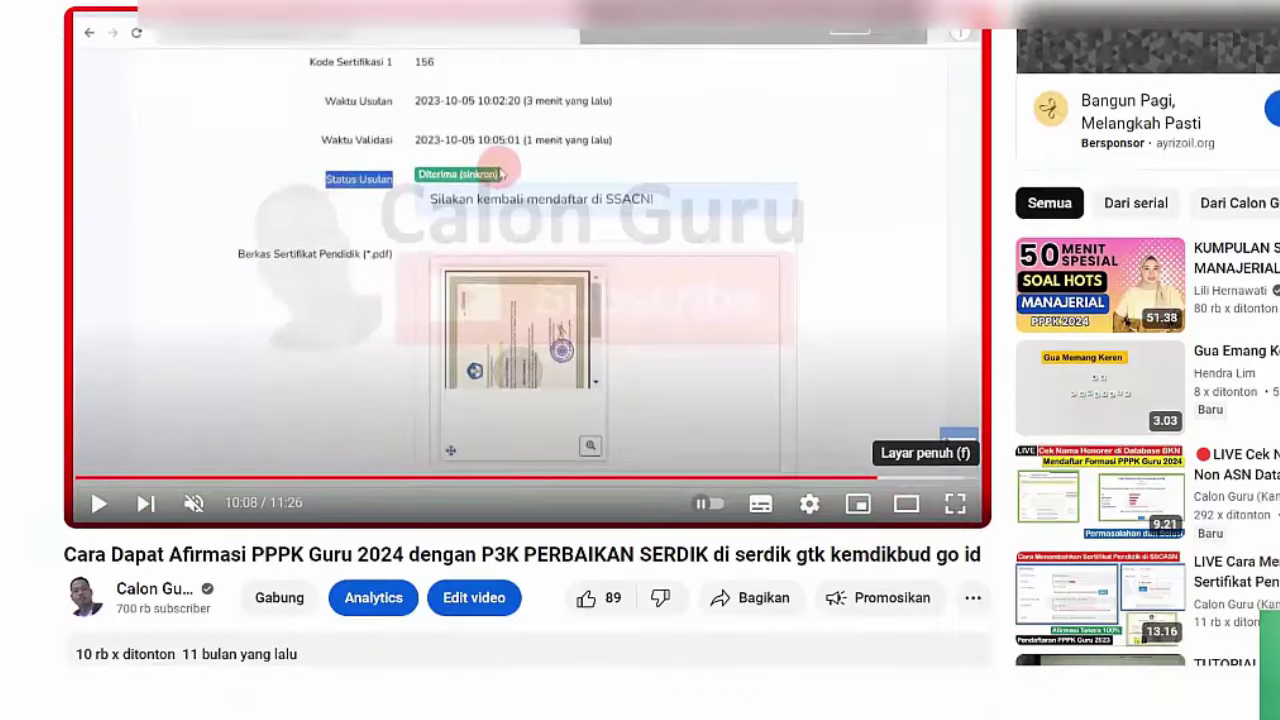
{"action": "left_click", "coordinate": [955, 503]}
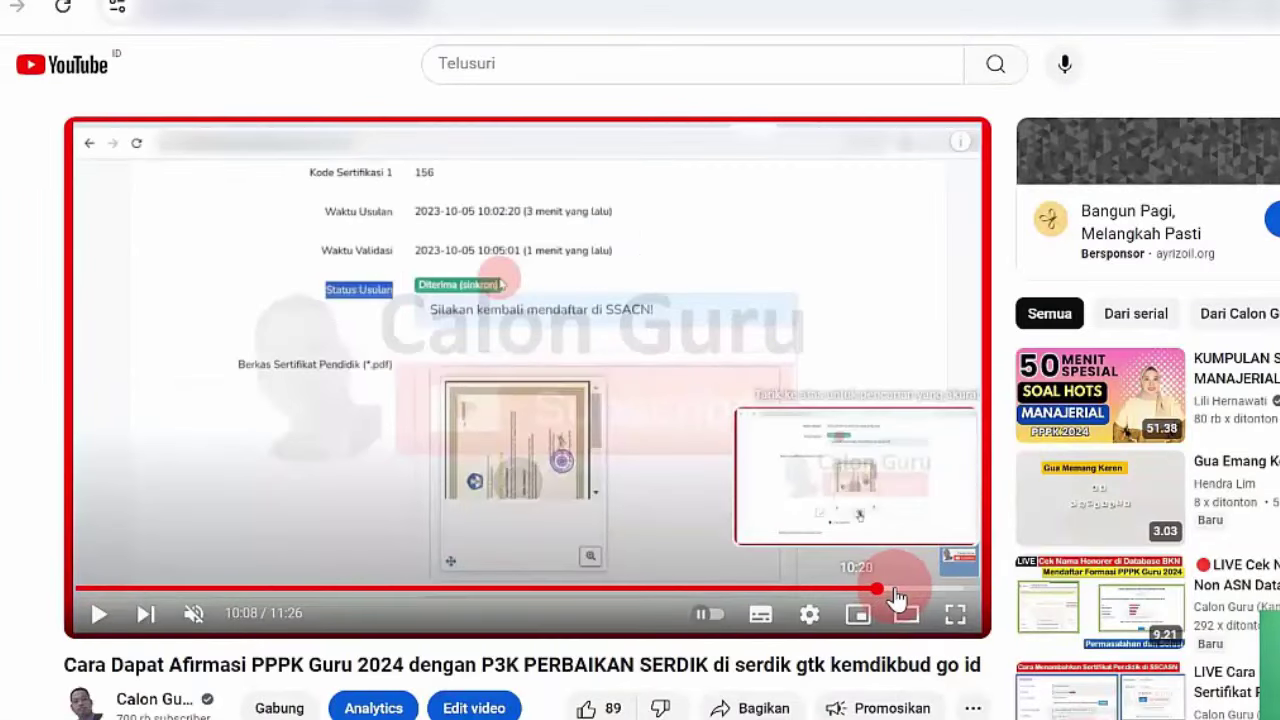
Skip the video to 10:45 and view the Jenis Sertifikasi example in full screen before returning to the normal view.
{"action": "left_click_drag", "start_coordinate": [894, 594], "coordinate": [928, 595]}
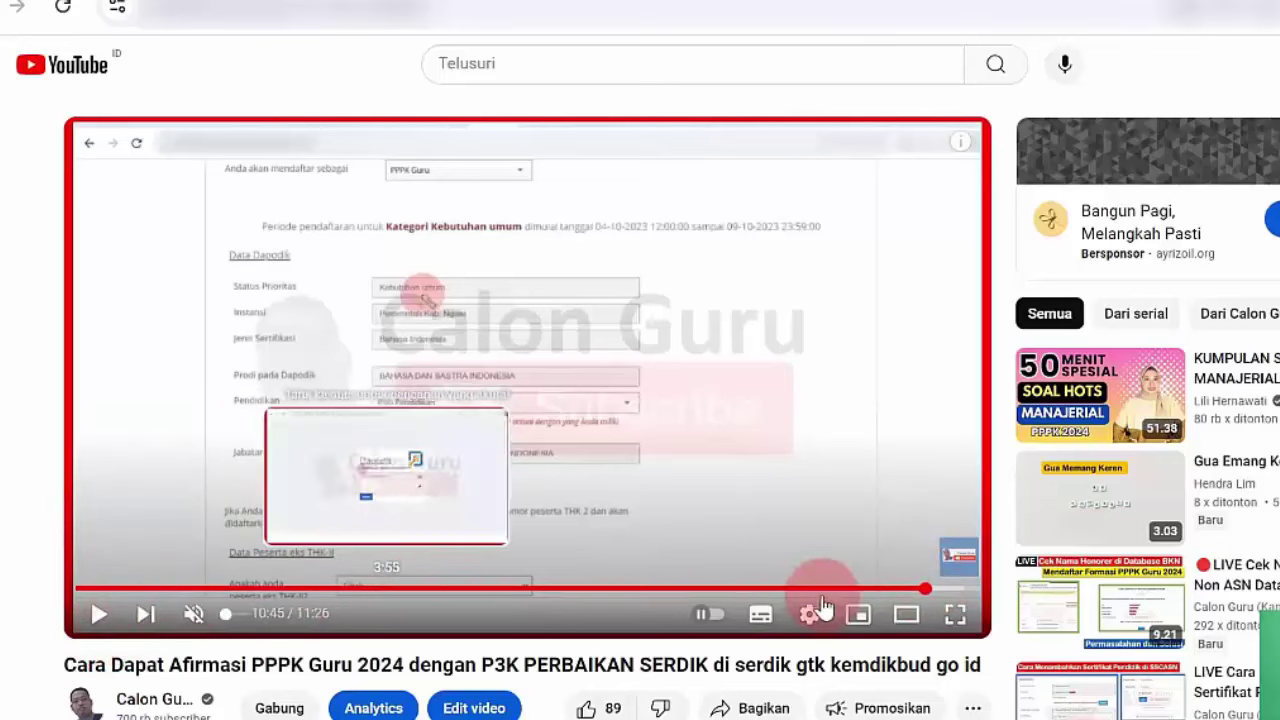
{"action": "left_click", "coordinate": [953, 613]}
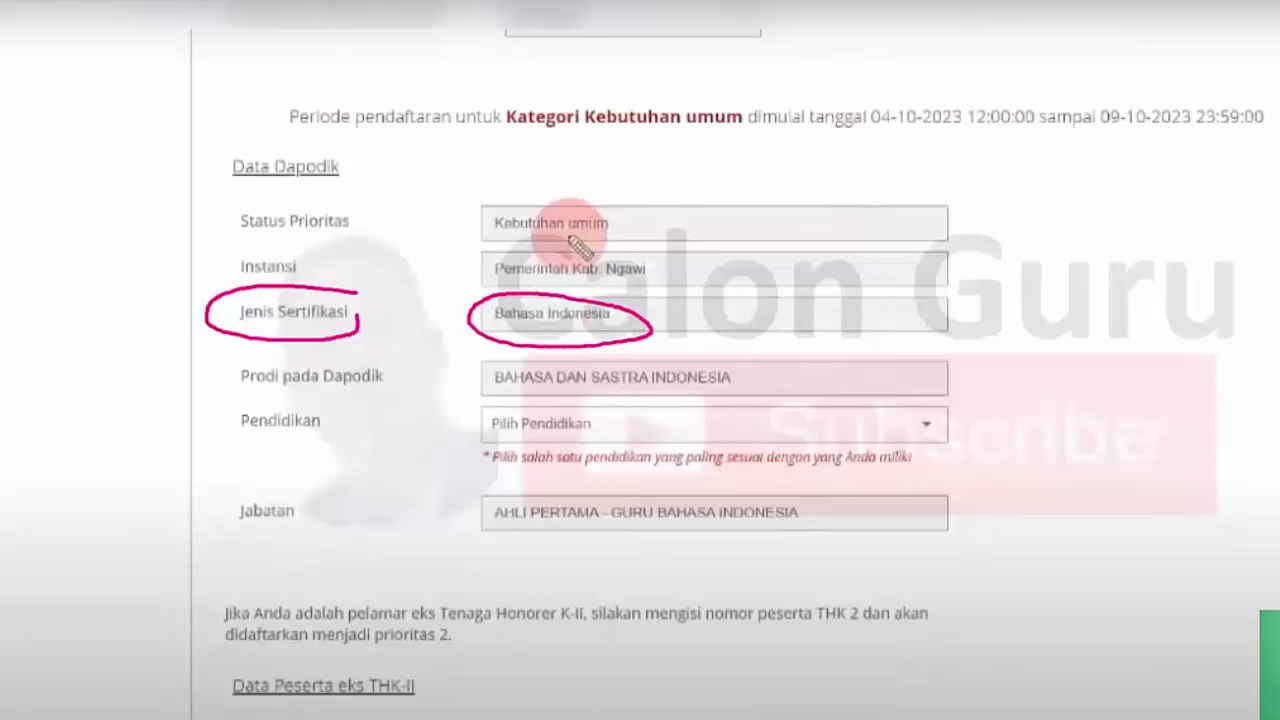
{"action": "key", "text": "Escape"}
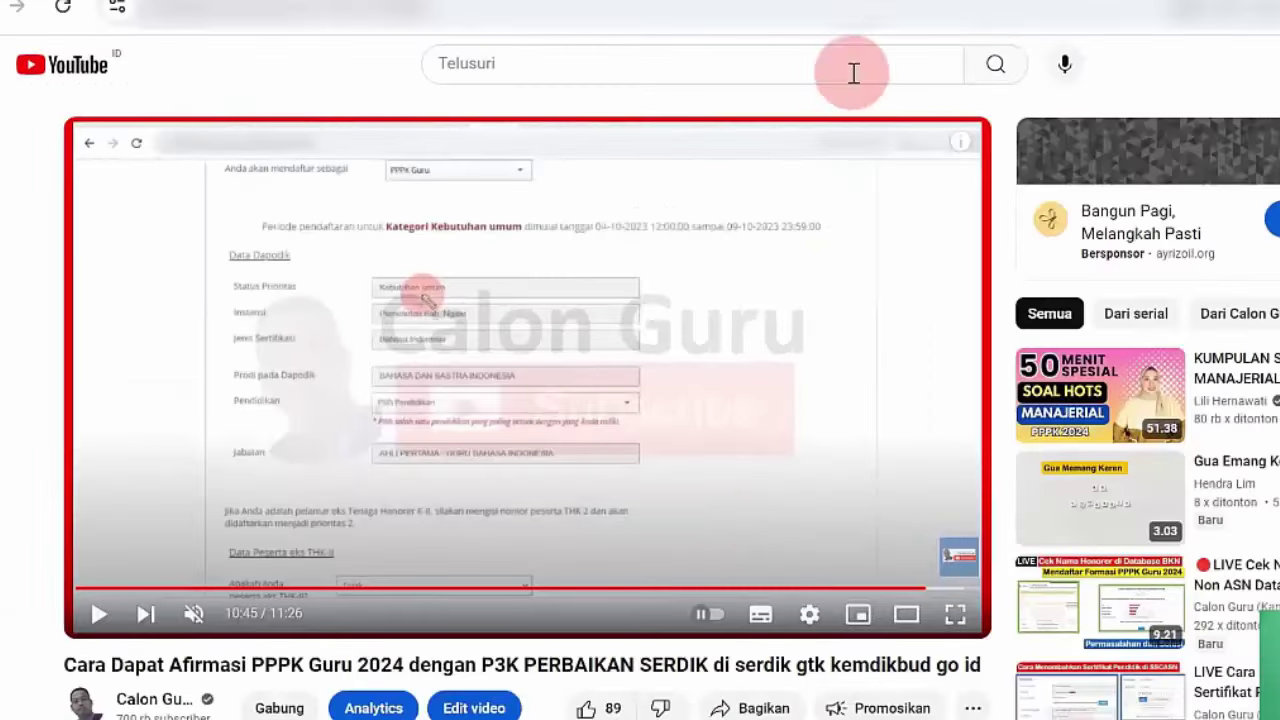
Return to the P3K Perbaikan Serdik dashboard, reload it, and recheck the proposal's Status Usulan.
{"action": "left_click", "coordinate": [600, 2]}
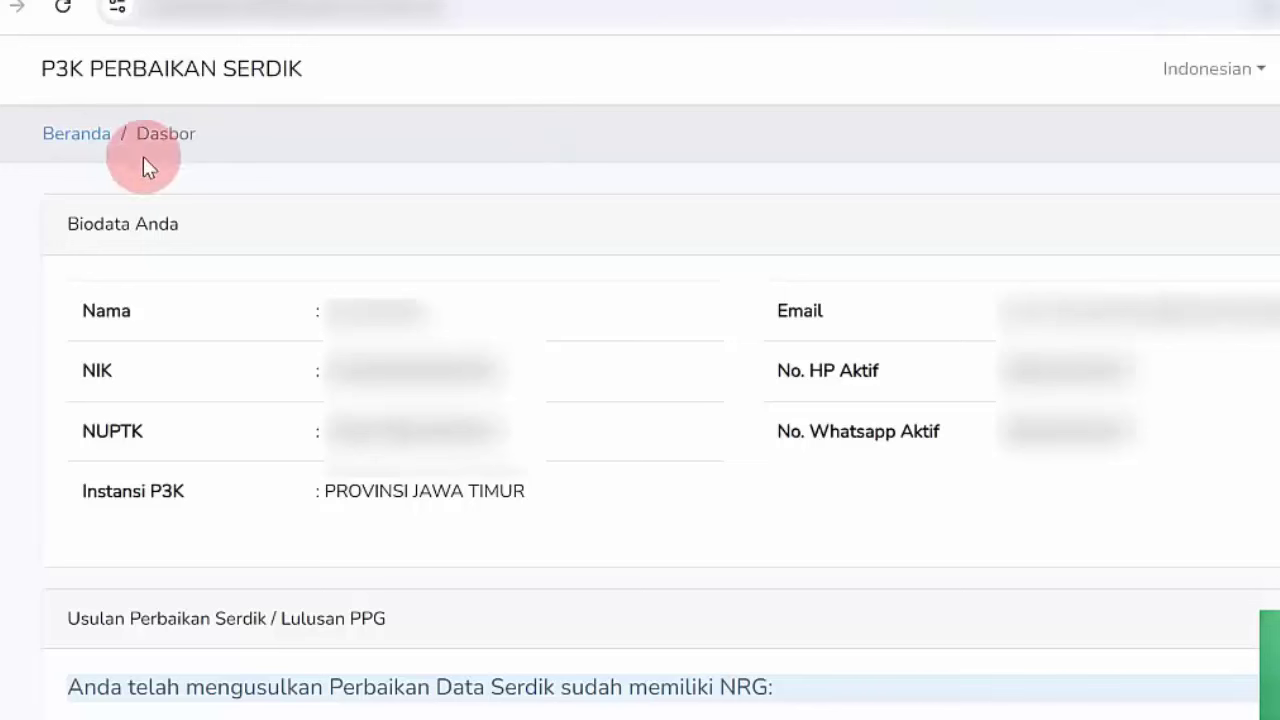
{"action": "left_click", "coordinate": [62, 8]}
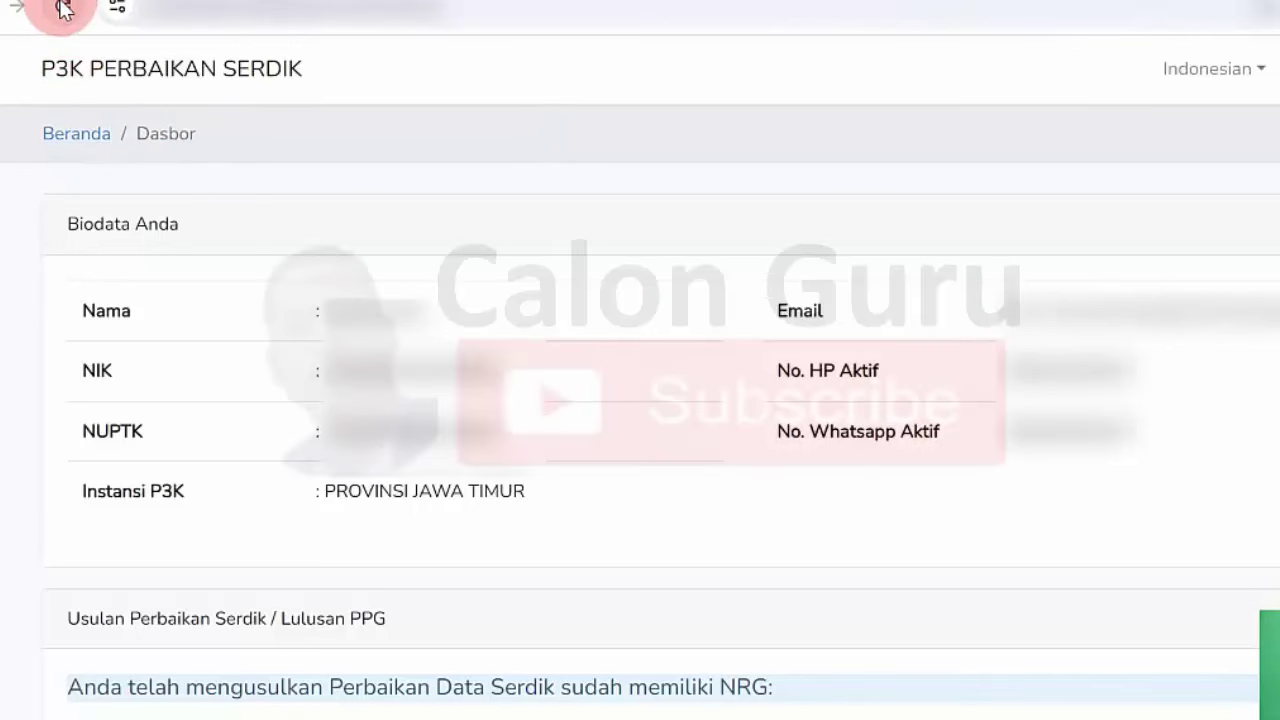
{"action": "left_click", "coordinate": [62, 8]}
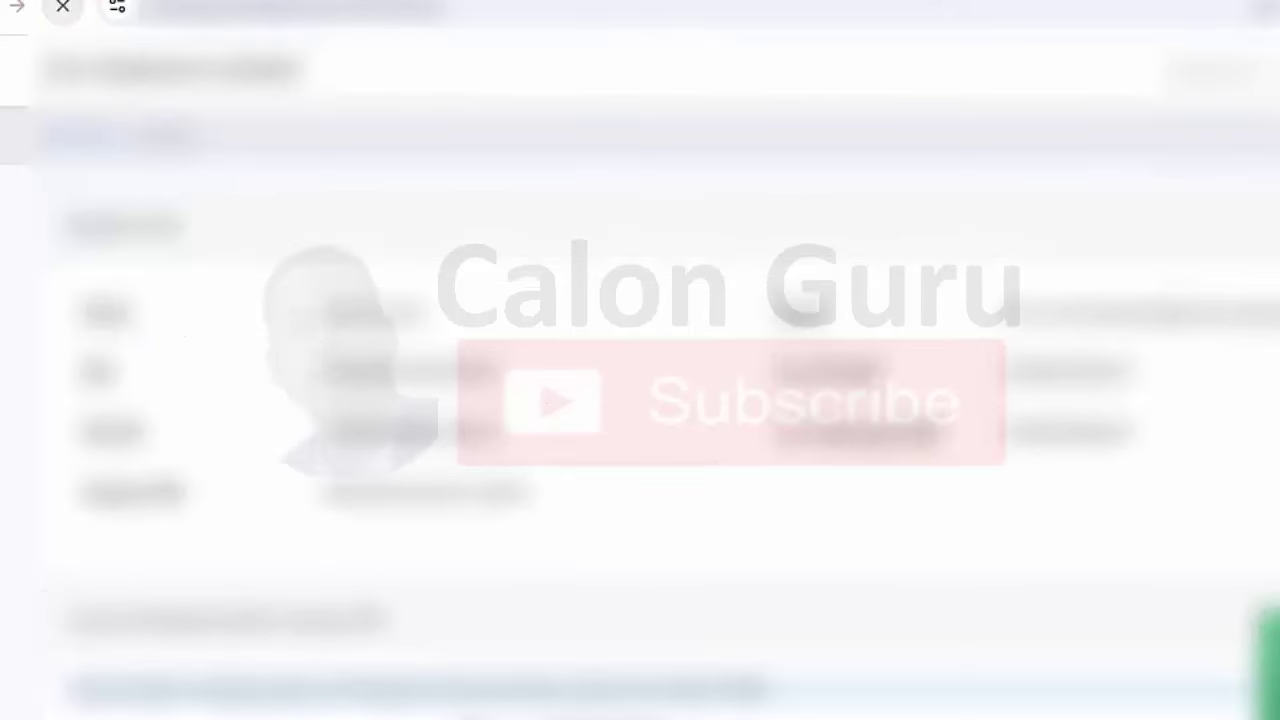
{"action": "scroll", "coordinate": [640, 400], "scroll_direction": "down", "scroll_amount": 15}
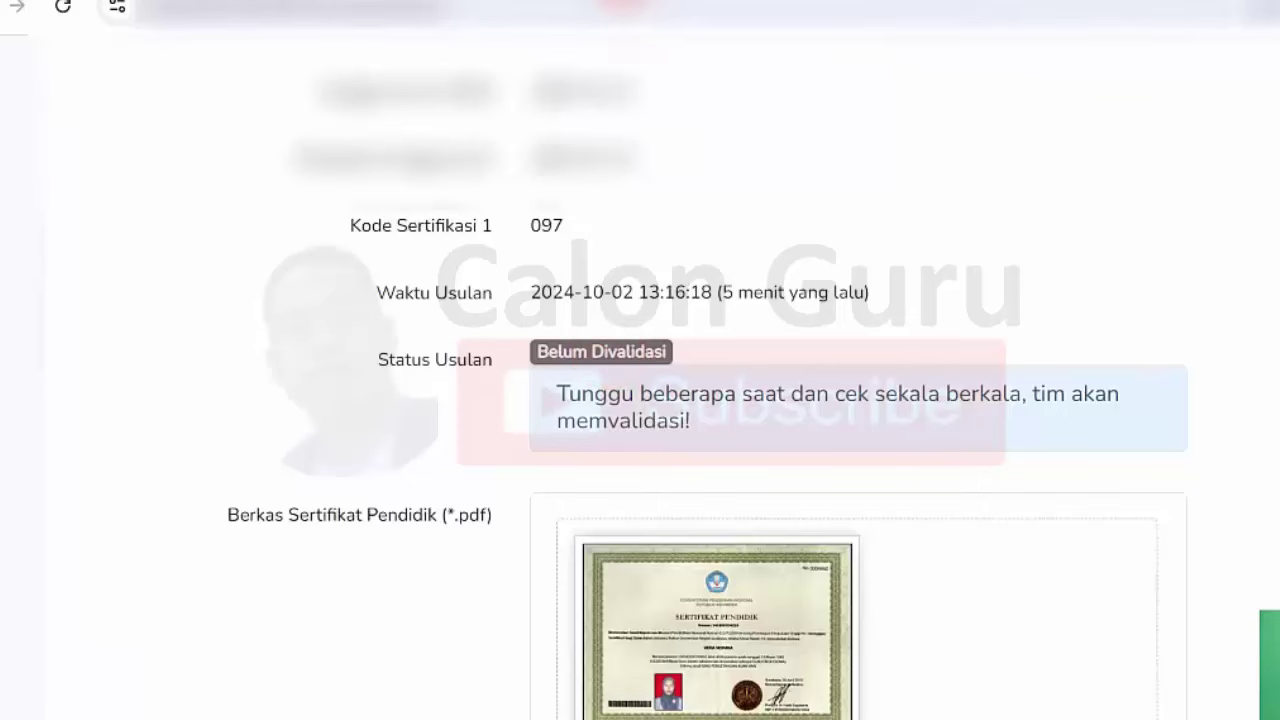
Switch to the SSCASN selection form, reload it, and choose PPPK Guru as the registration type.
{"action": "left_click", "coordinate": [561, 2]}
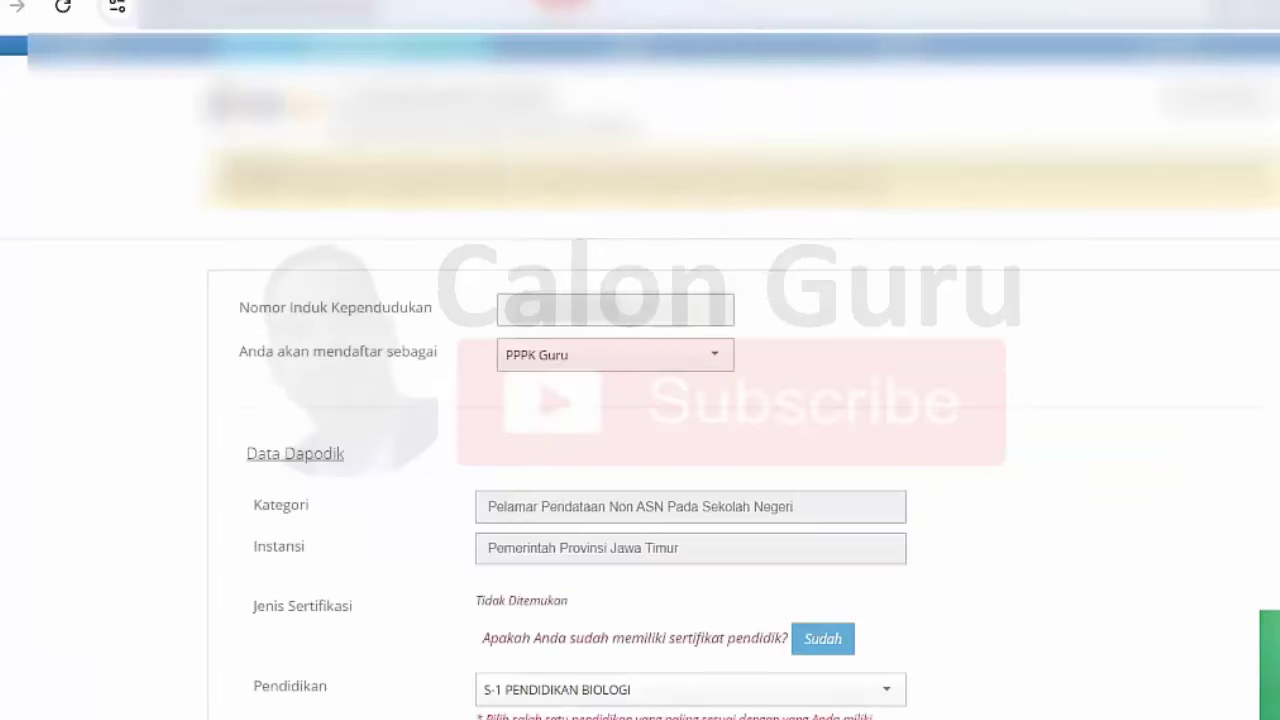
{"action": "left_click", "coordinate": [63, 8]}
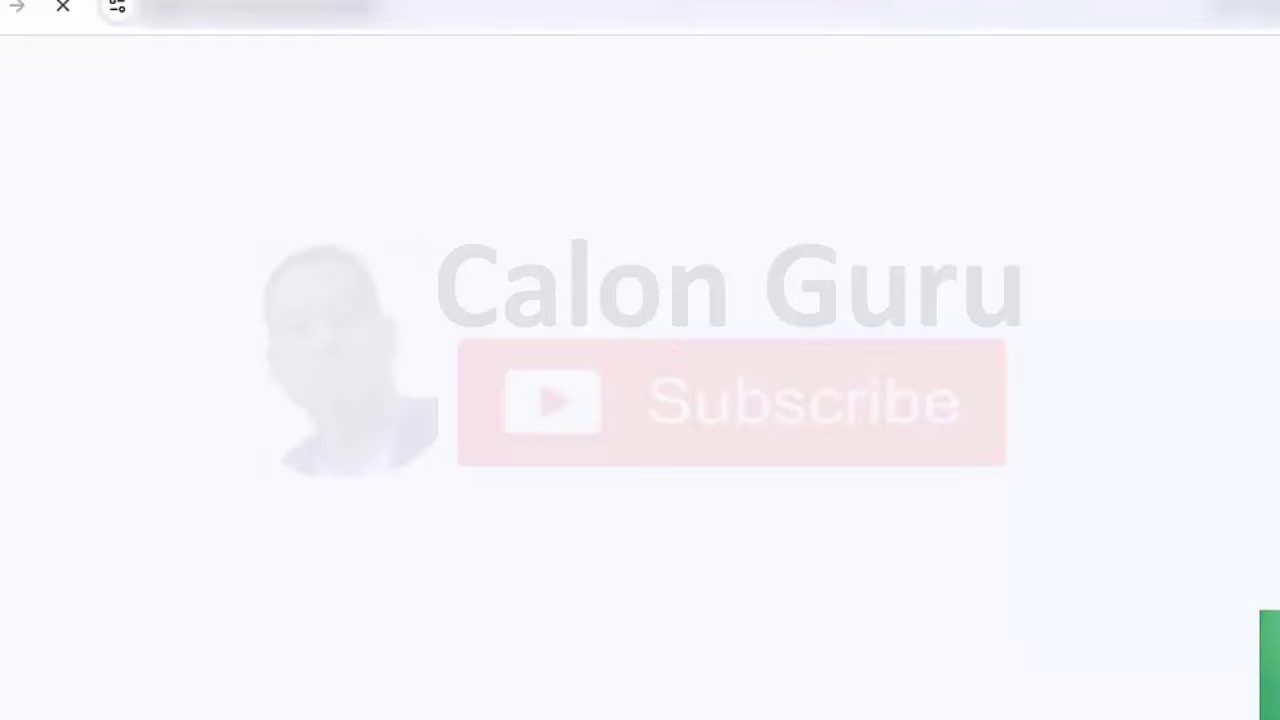
{"action": "left_click", "coordinate": [711, 352]}
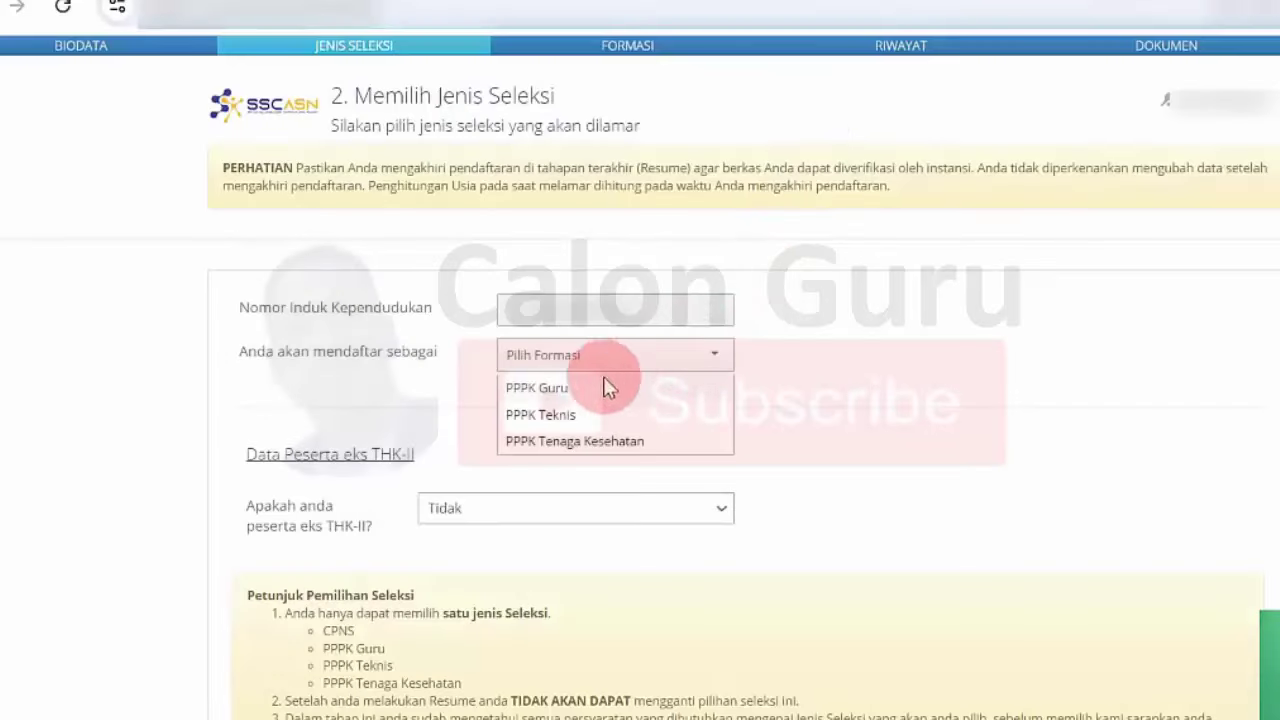
{"action": "left_click", "coordinate": [587, 387]}
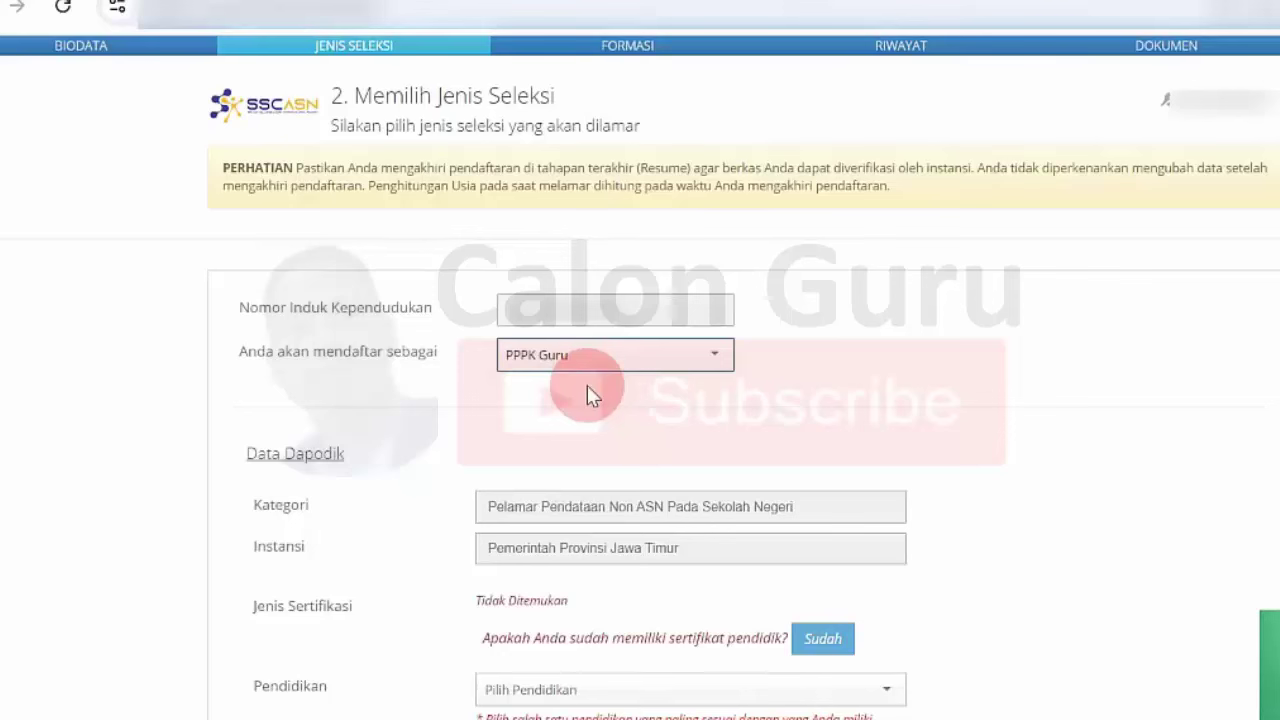